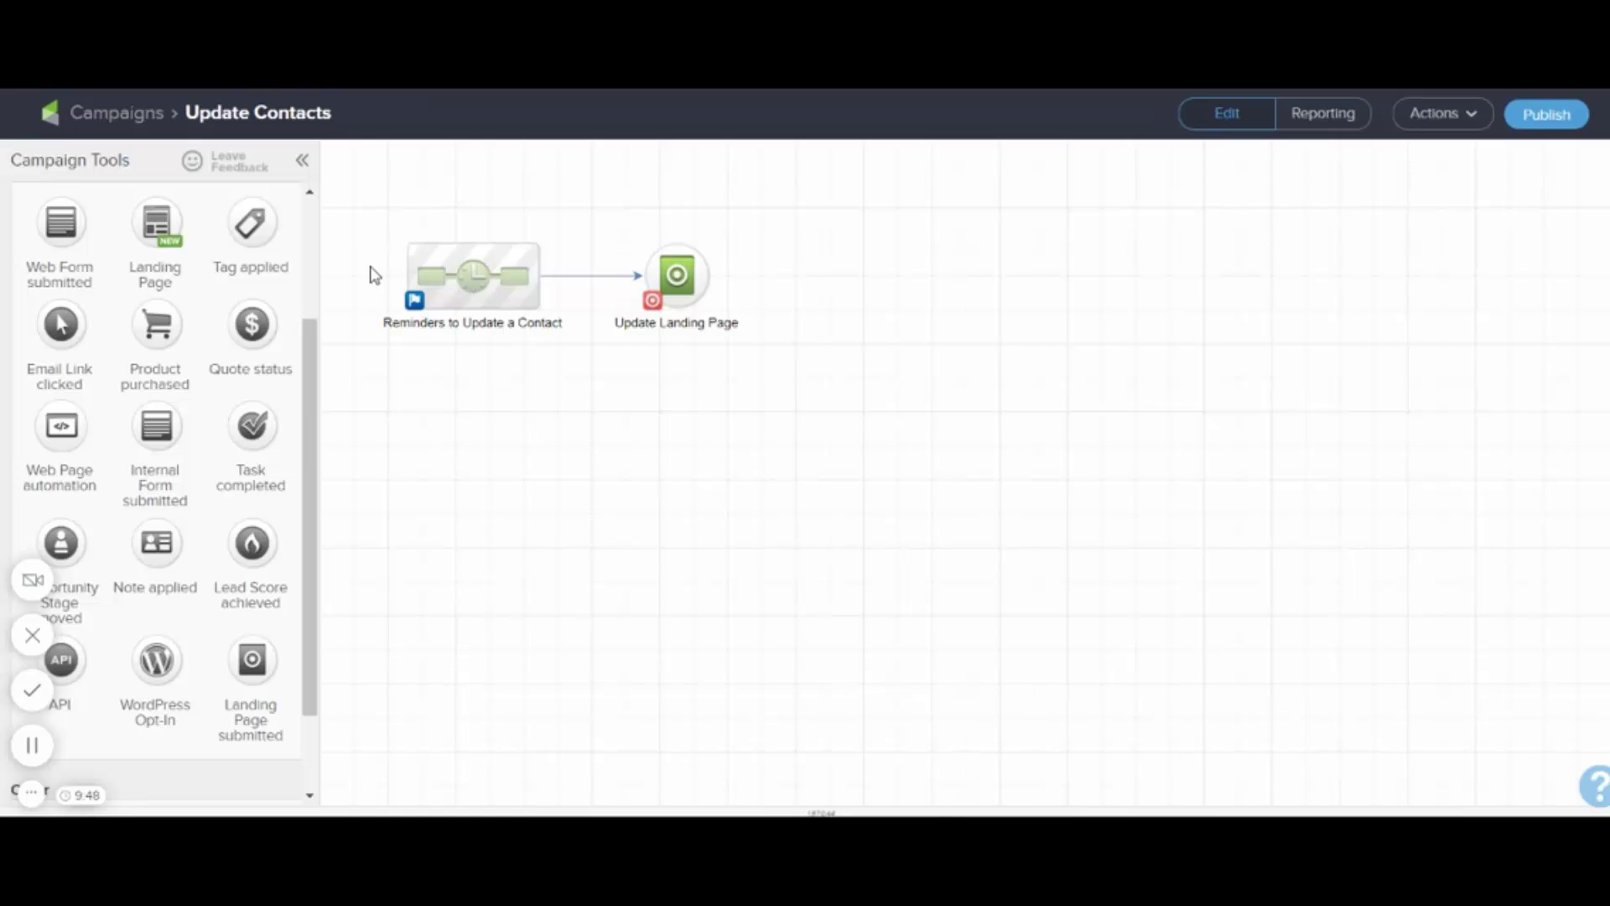
Open the email inside the Reminders to Update a Contact sequence and examine the landing page link with its merge-field parameters.
double_click(514, 260)
double_click(515, 245)
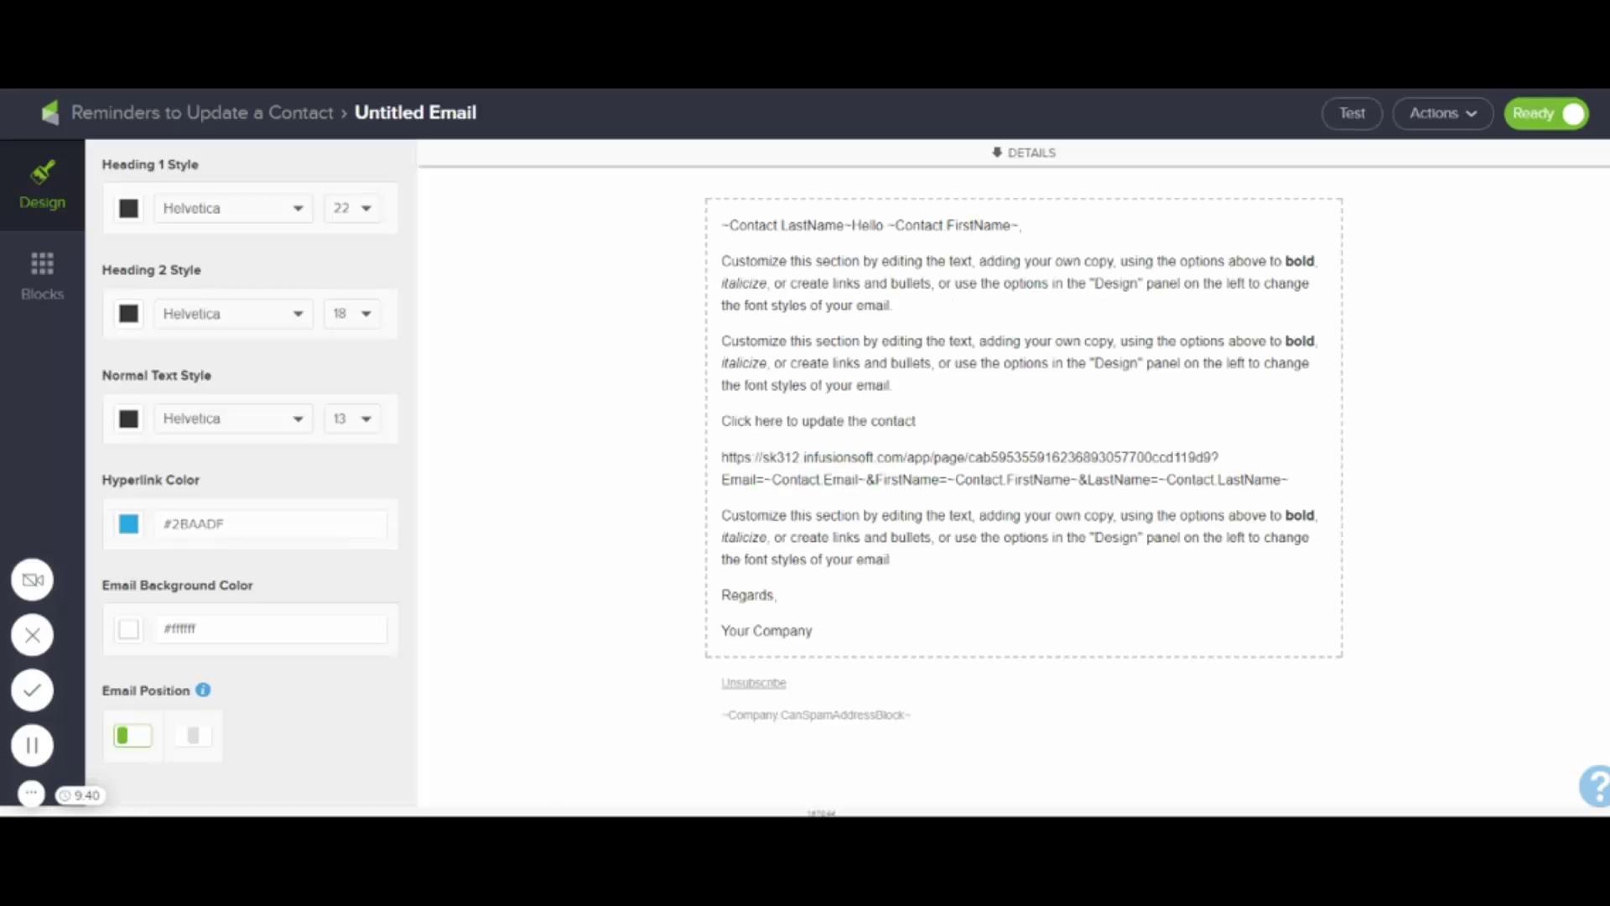
left_click(923, 456)
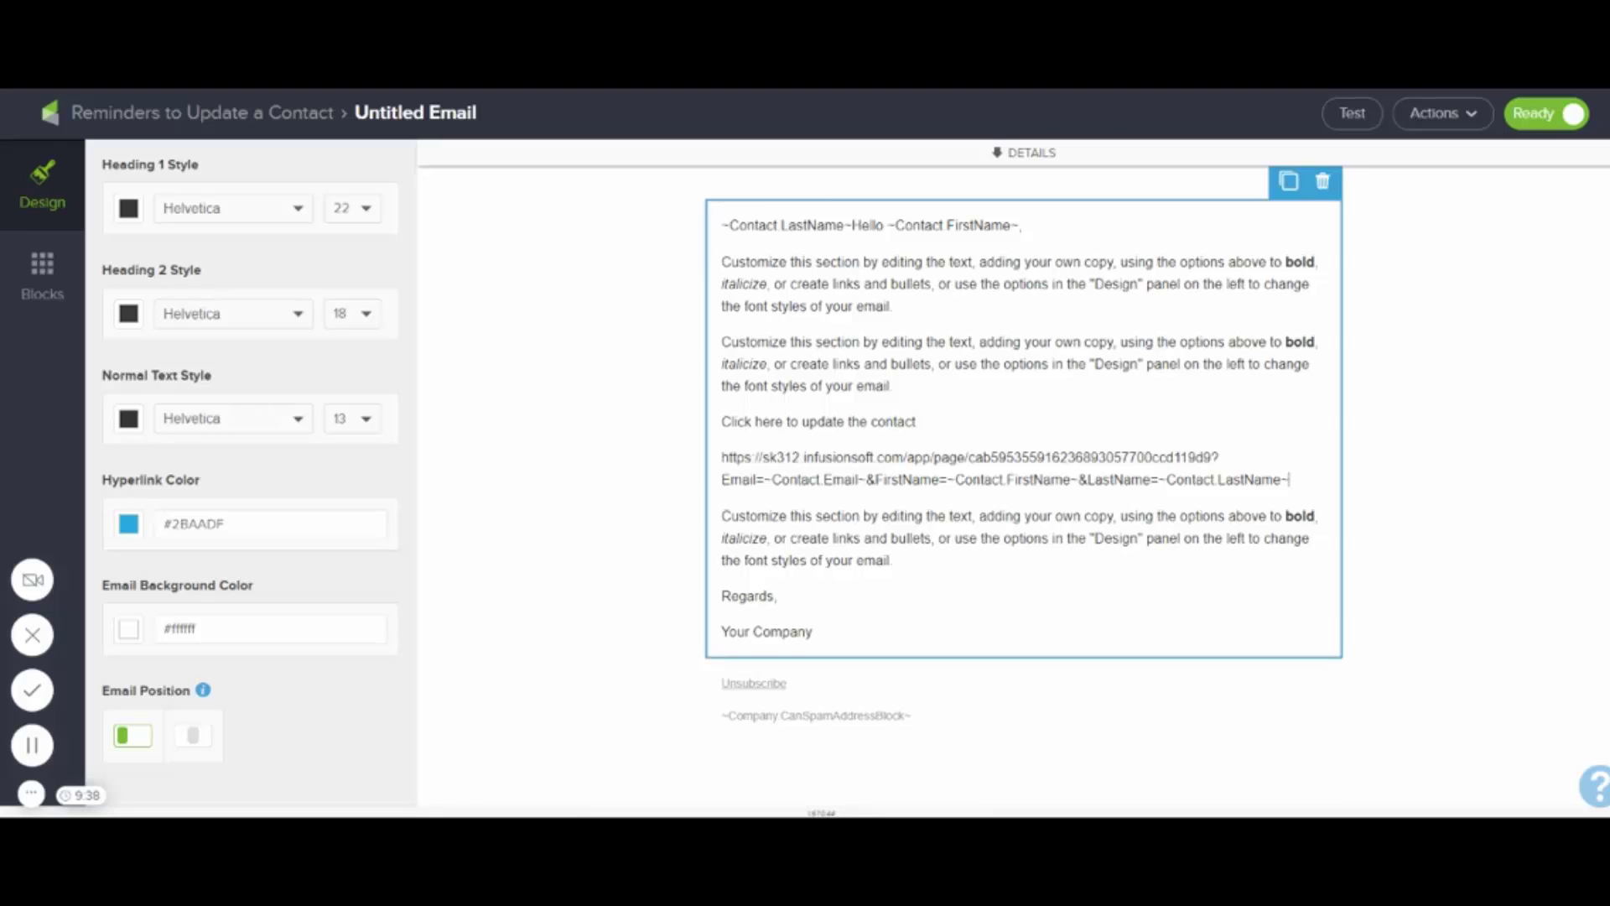
left_click_drag(914, 529, 715, 532)
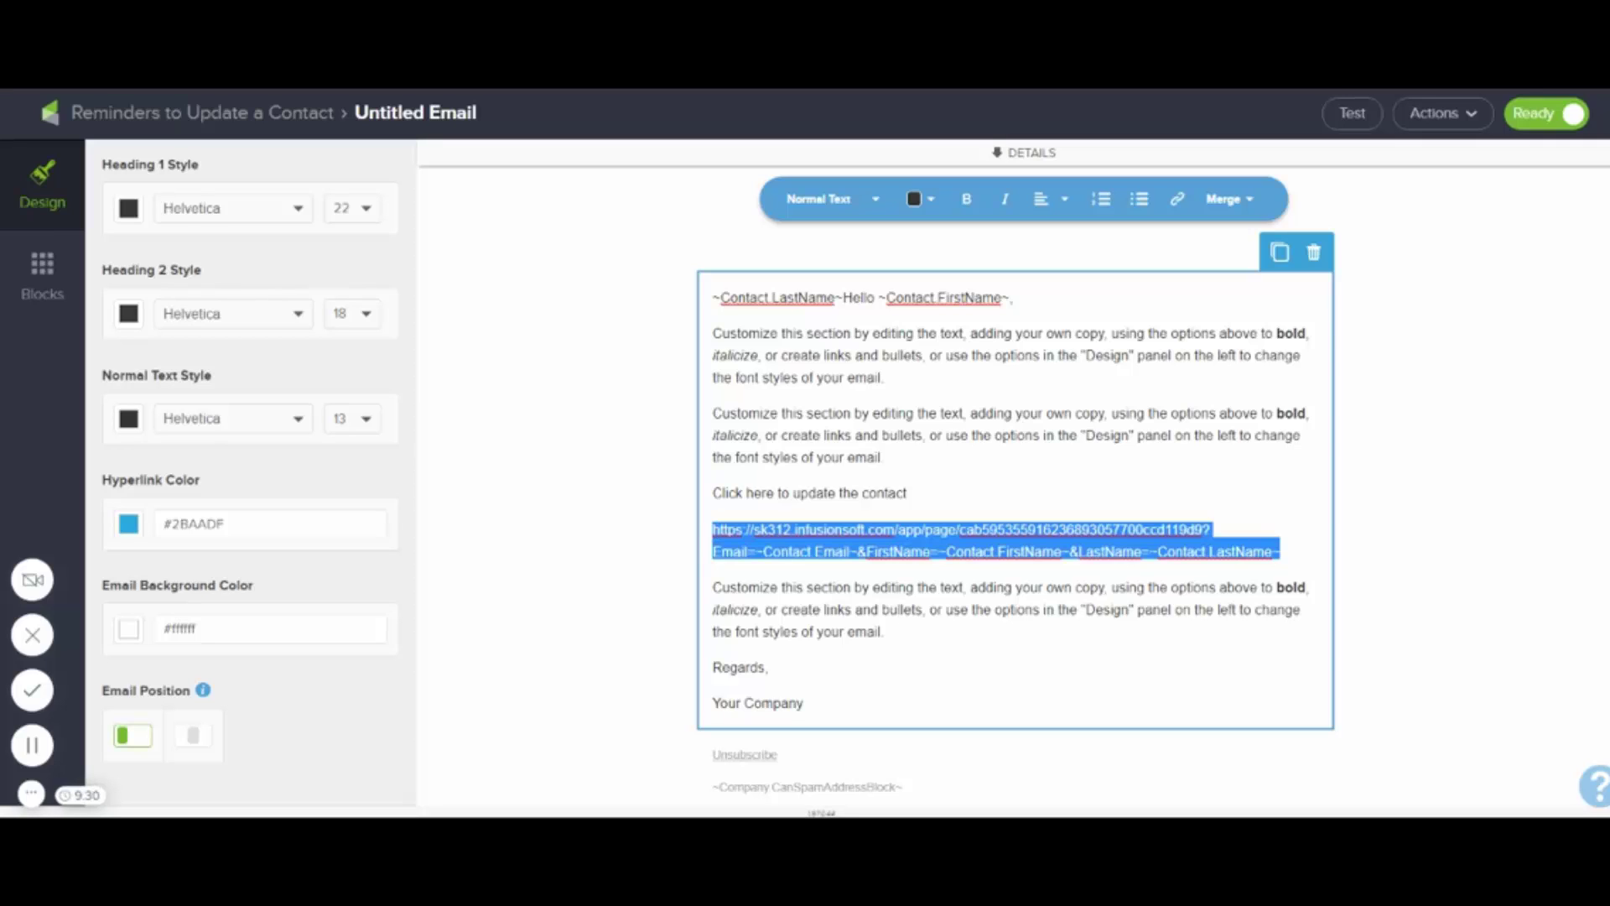
Show the email's details and inspect the custom name and address fields of the Other recipient option without saving.
left_click(1028, 153)
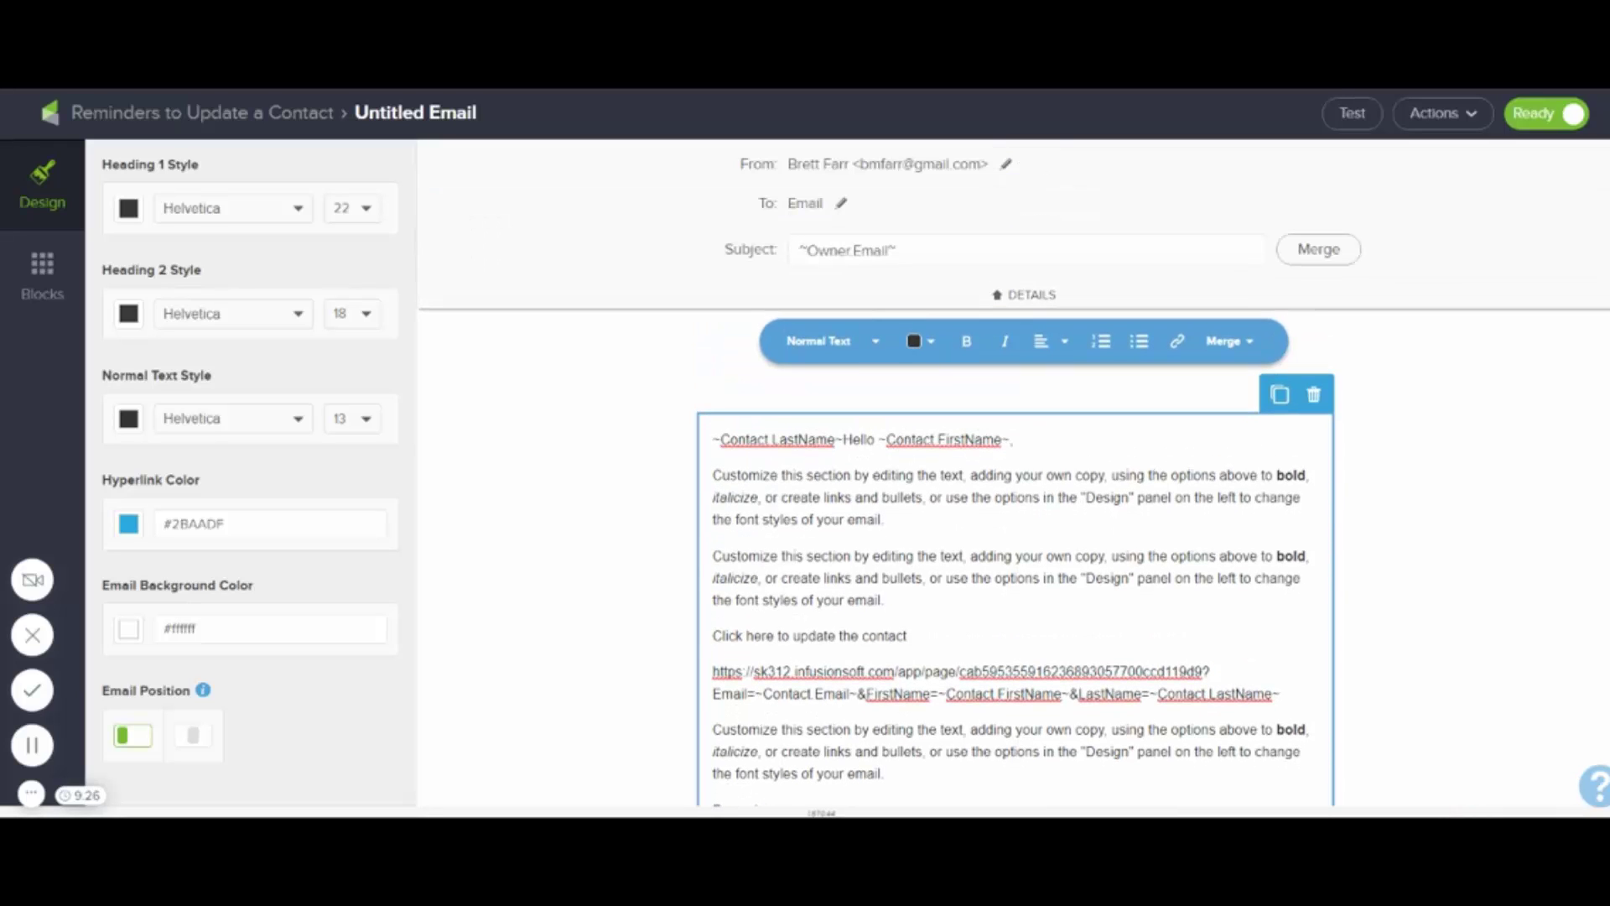
left_click(844, 204)
left_click(780, 279)
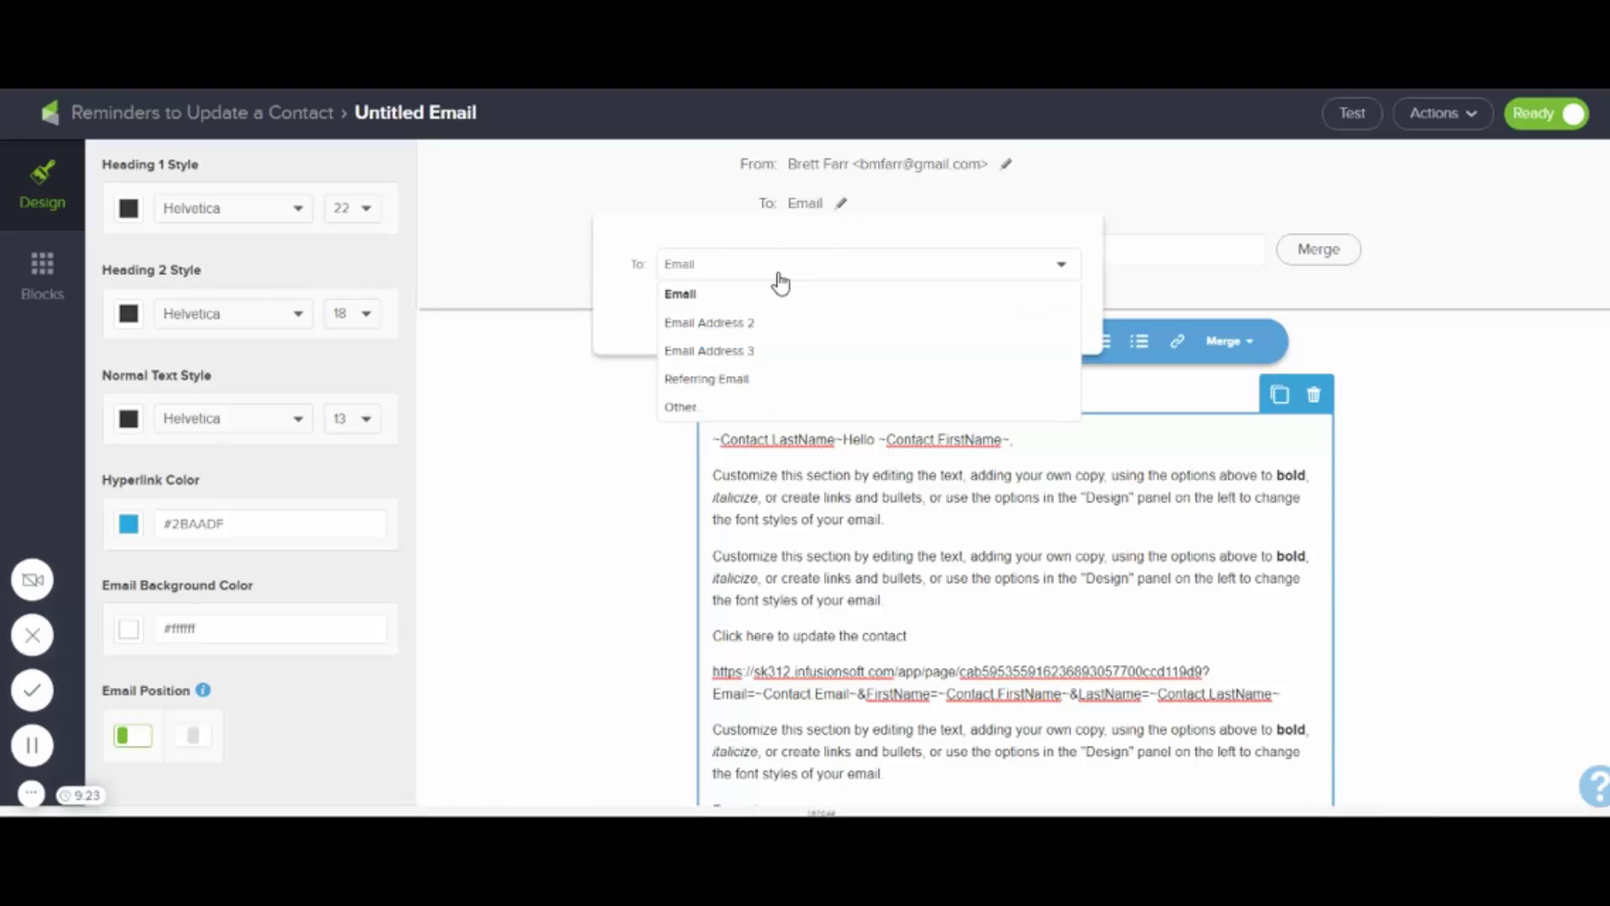
left_click(693, 408)
left_click(732, 308)
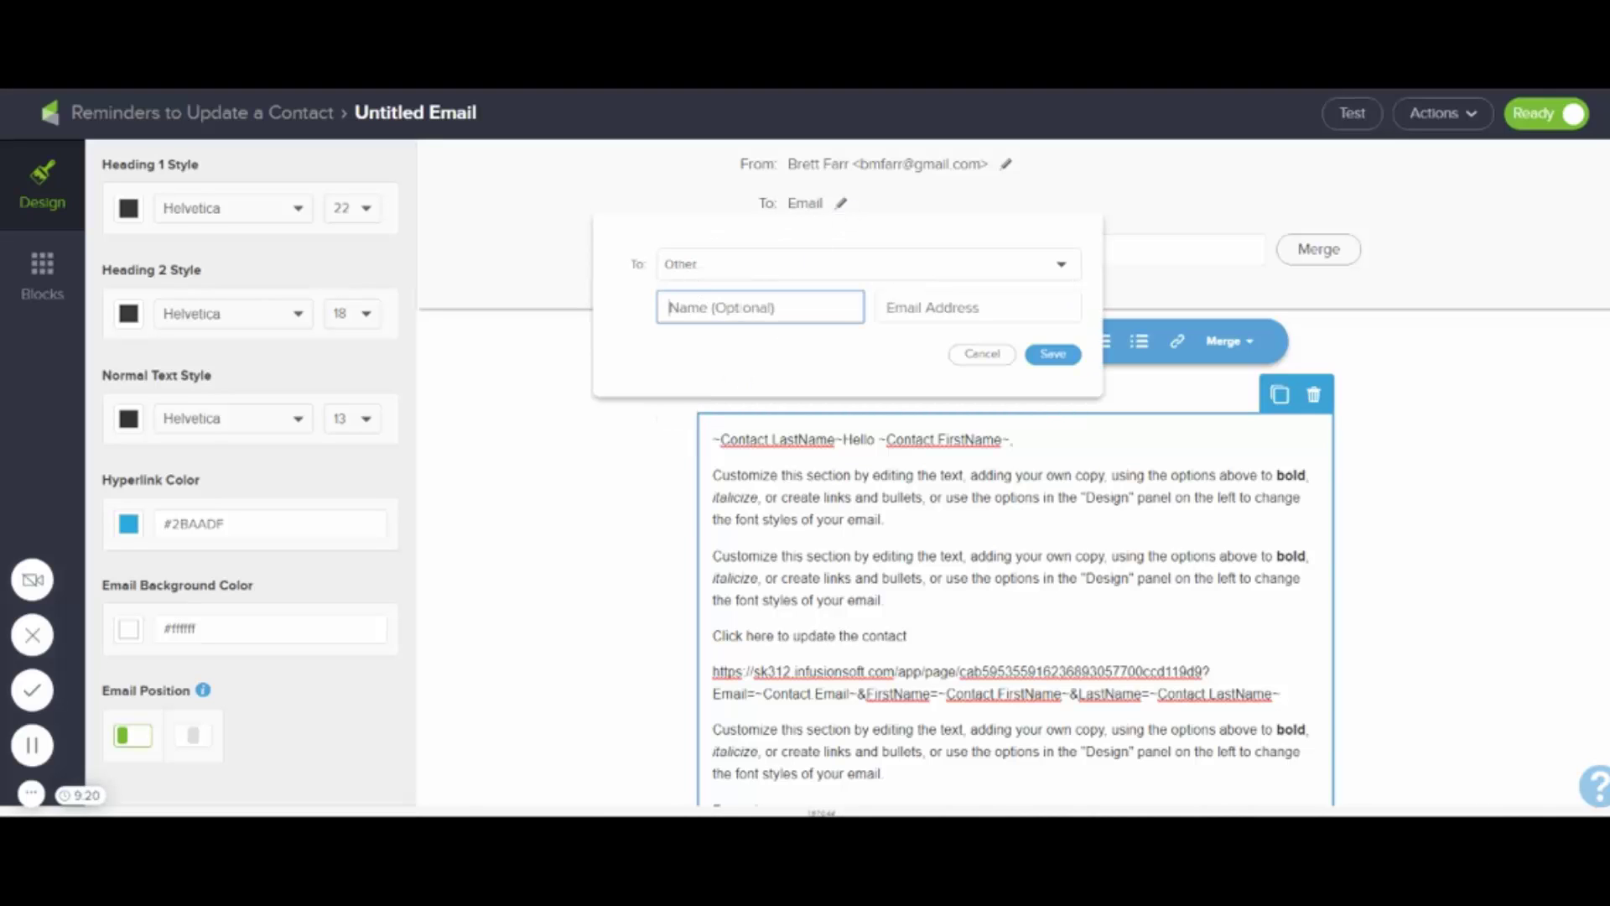
left_click(923, 307)
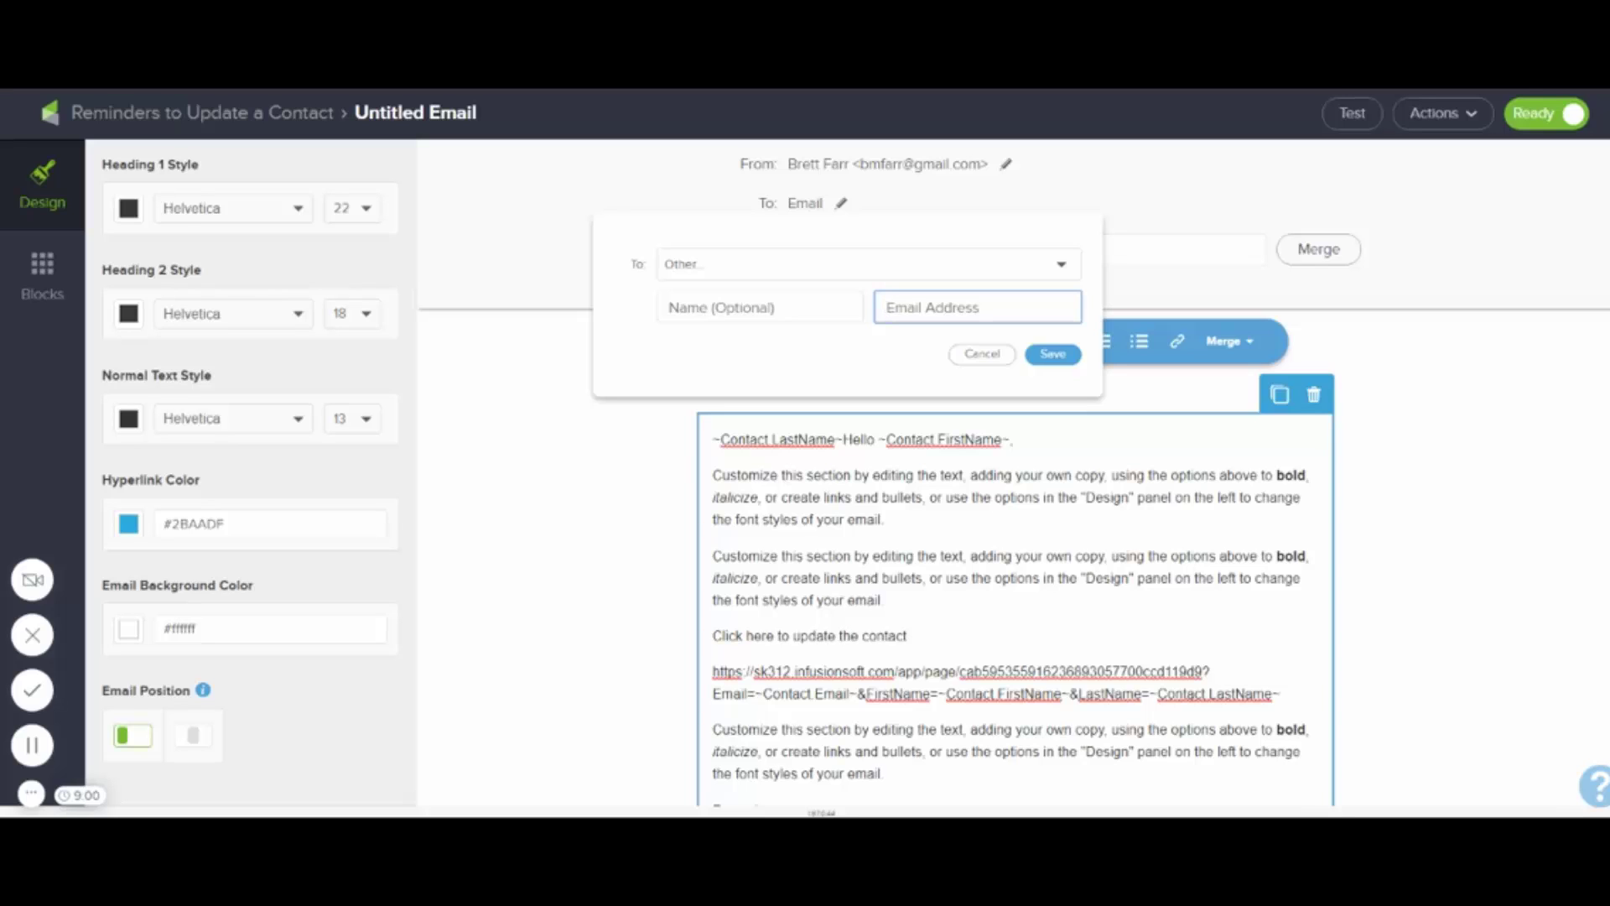
left_click(983, 356)
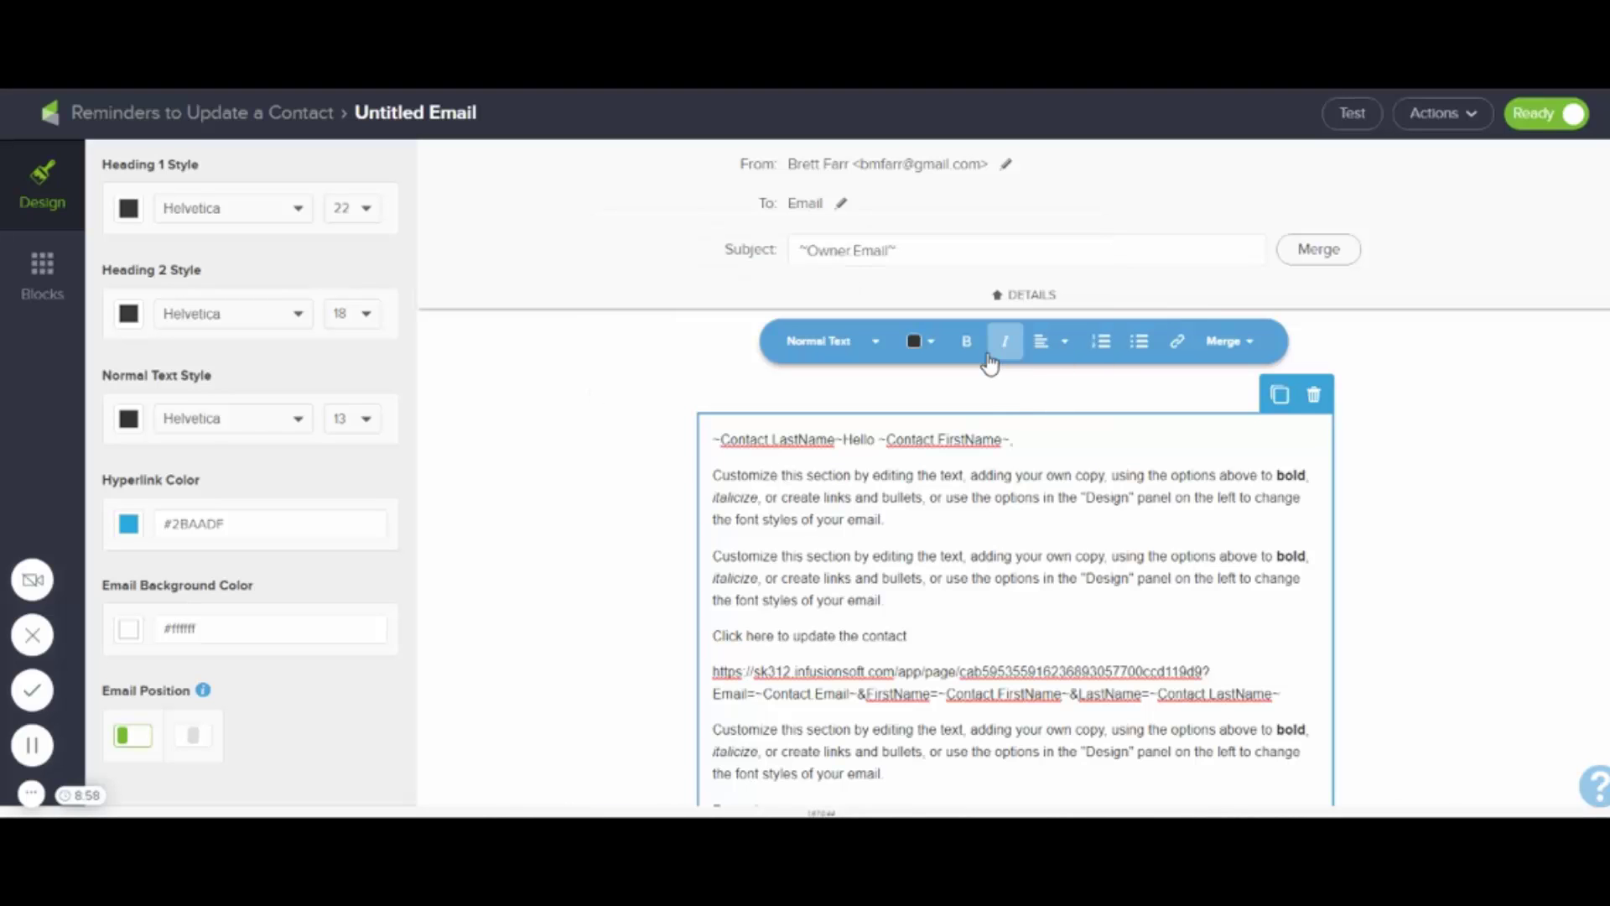
Leave the email and return to the Update Contacts campaign overview.
scroll(1360, 559, "down", 1)
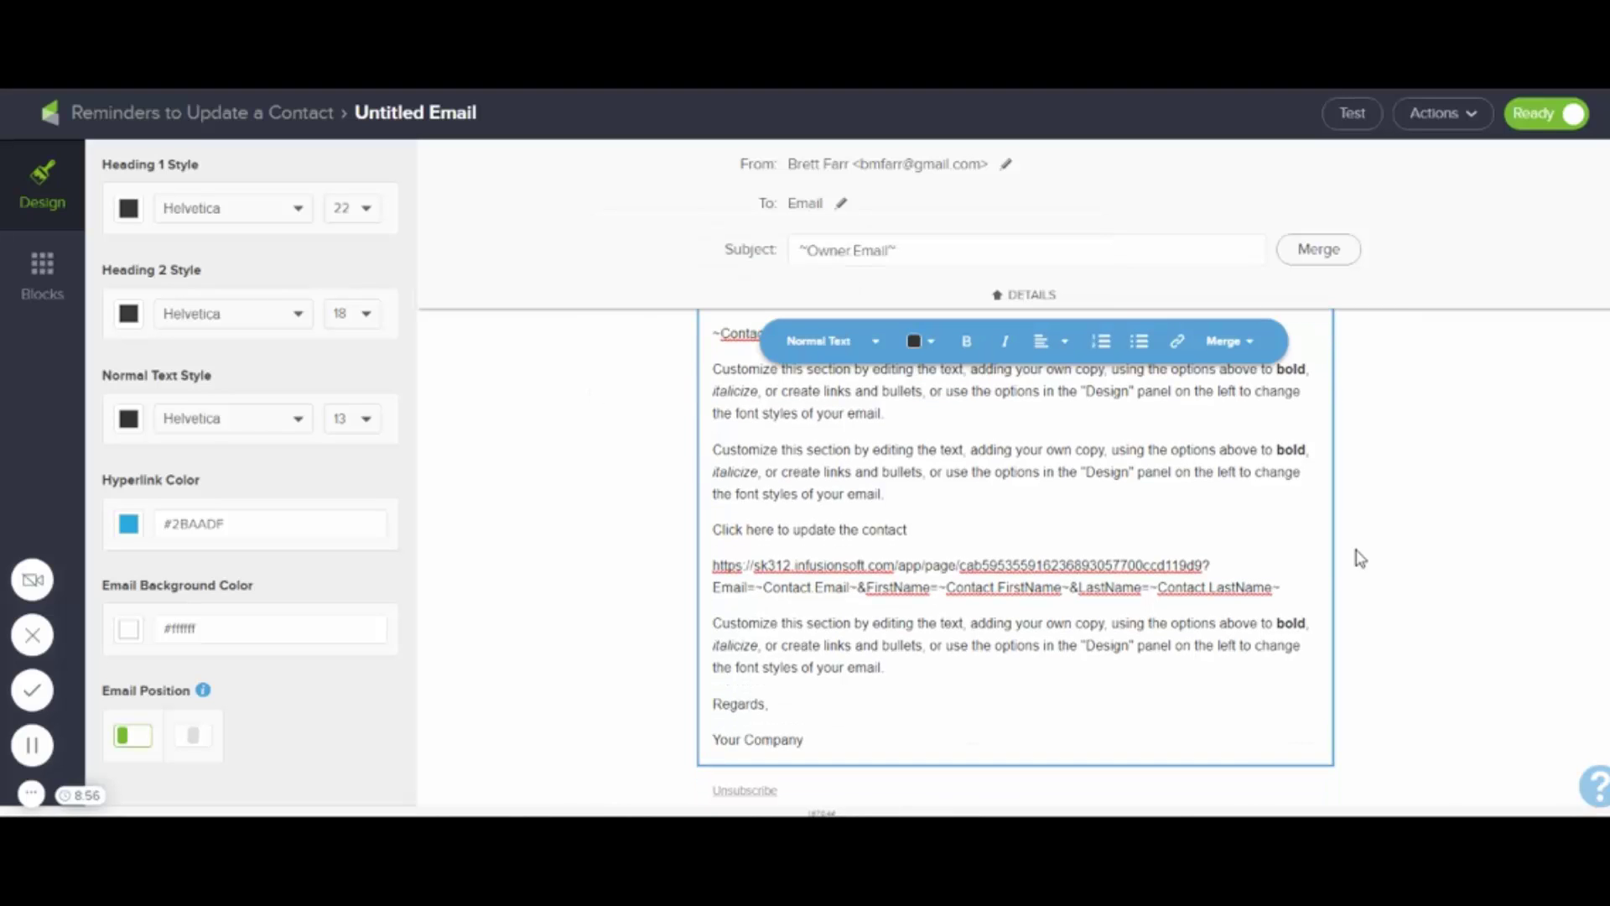
left_click(288, 112)
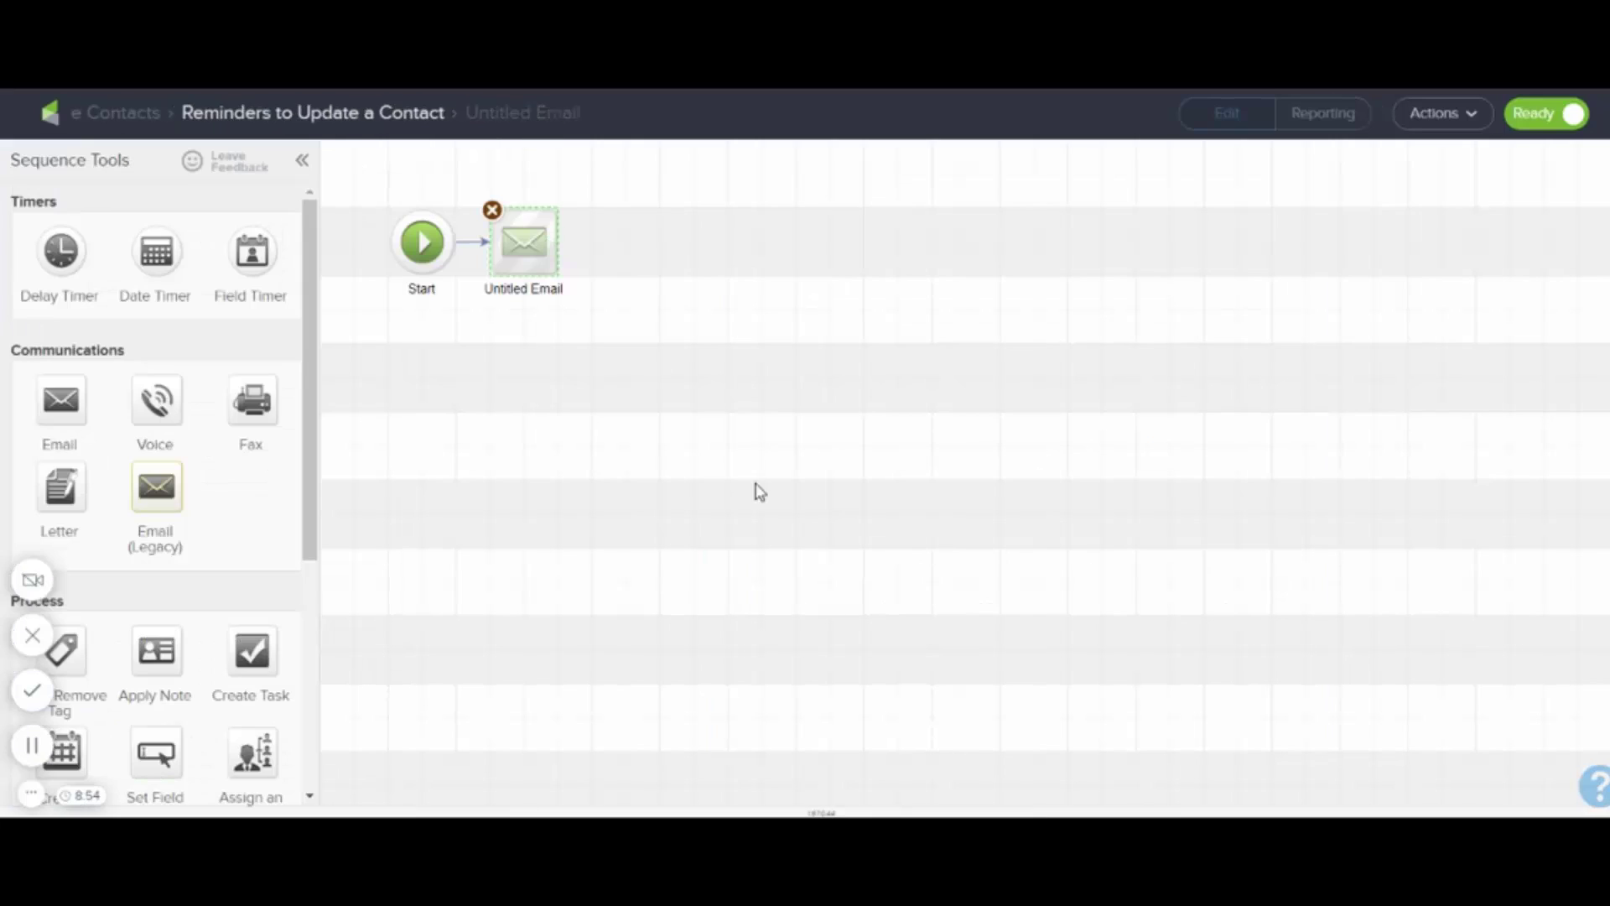
left_click(178, 109)
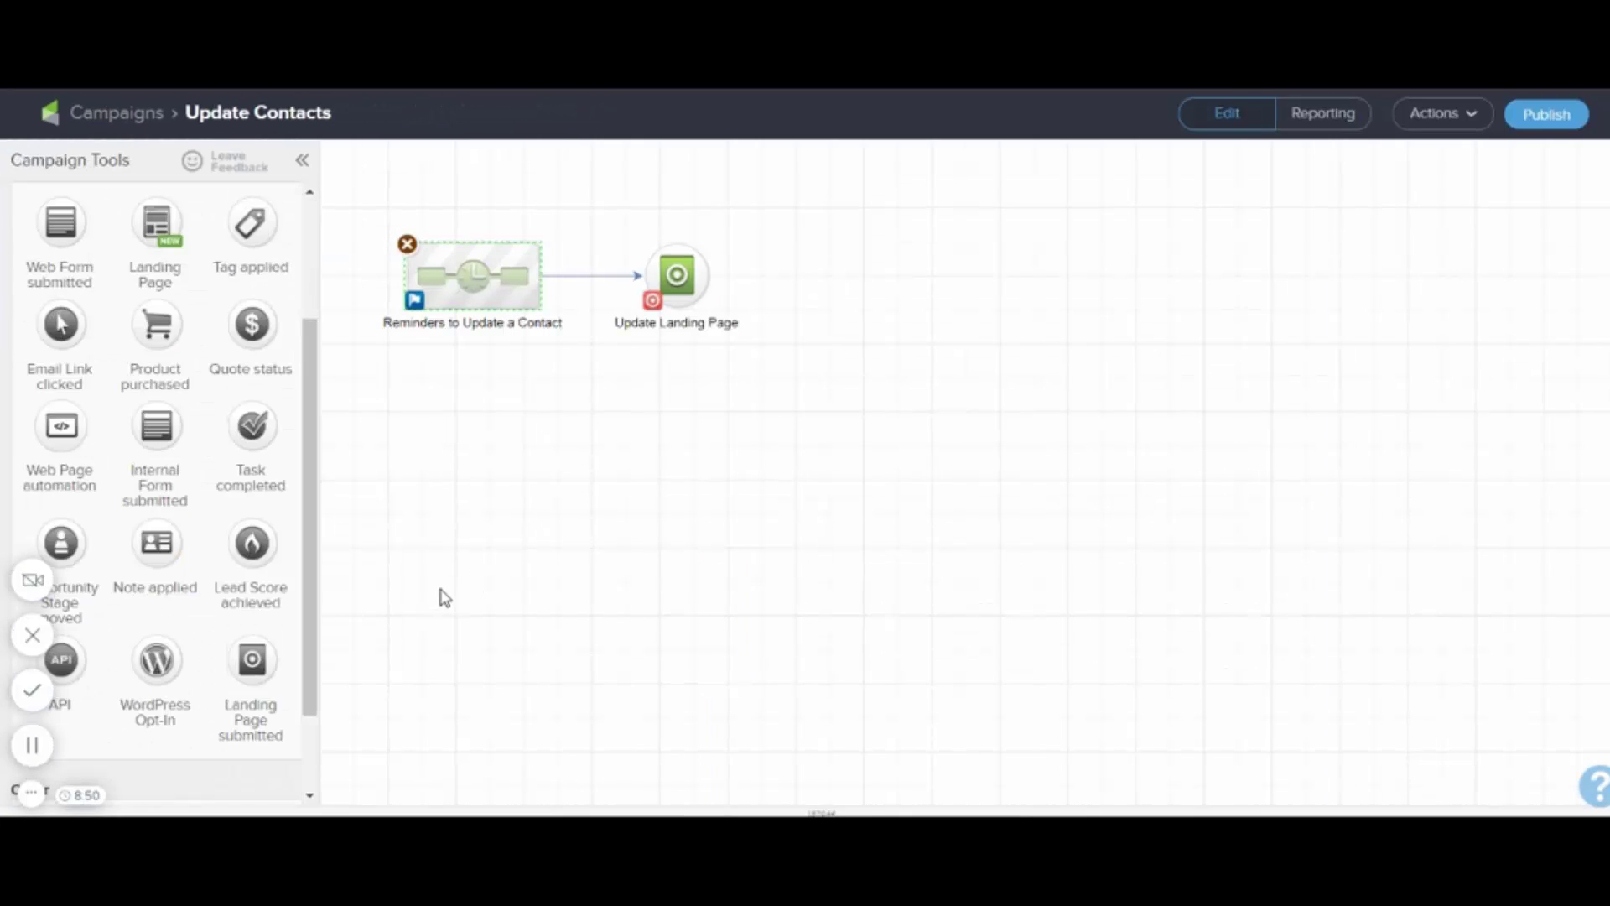
left_click_drag(613, 240, 763, 363)
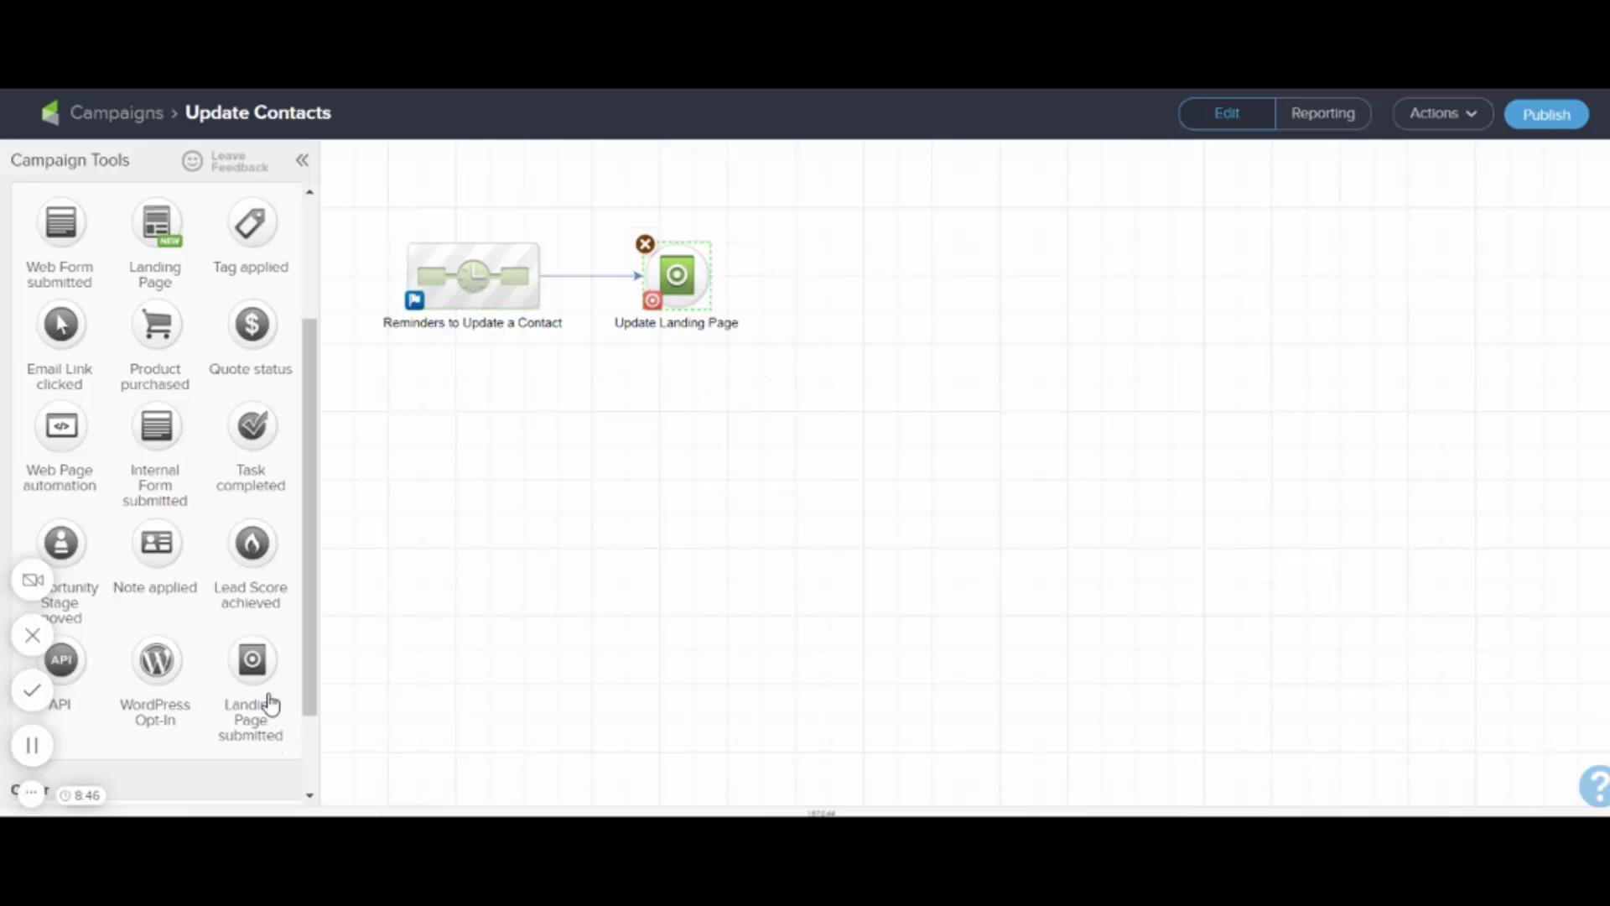
left_click_drag(248, 656, 456, 546)
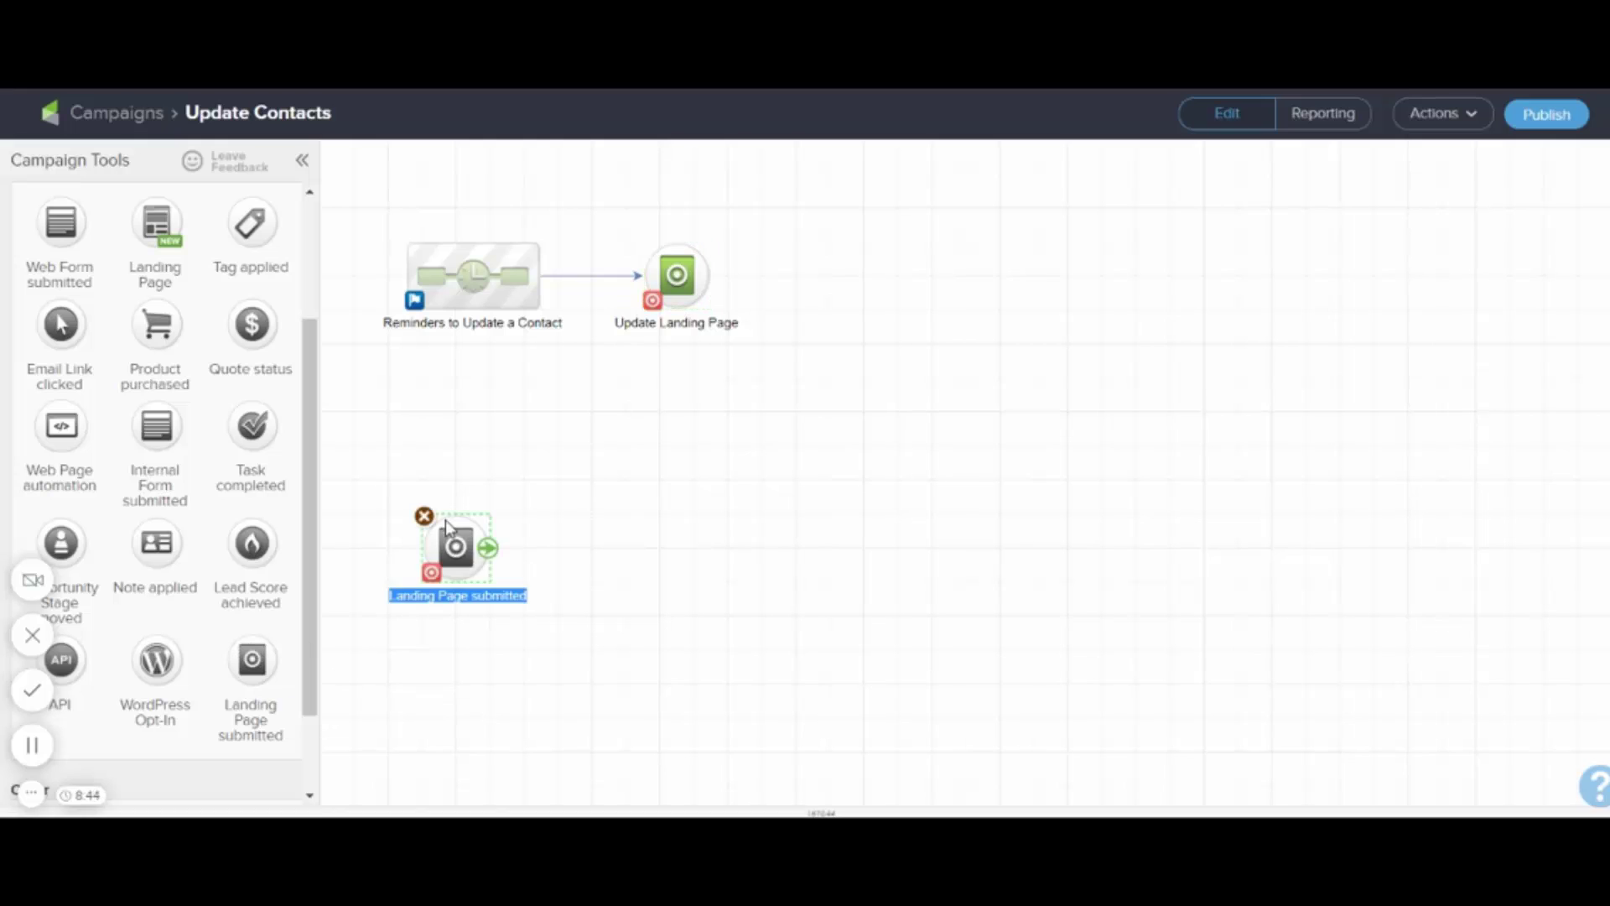
left_click(423, 515)
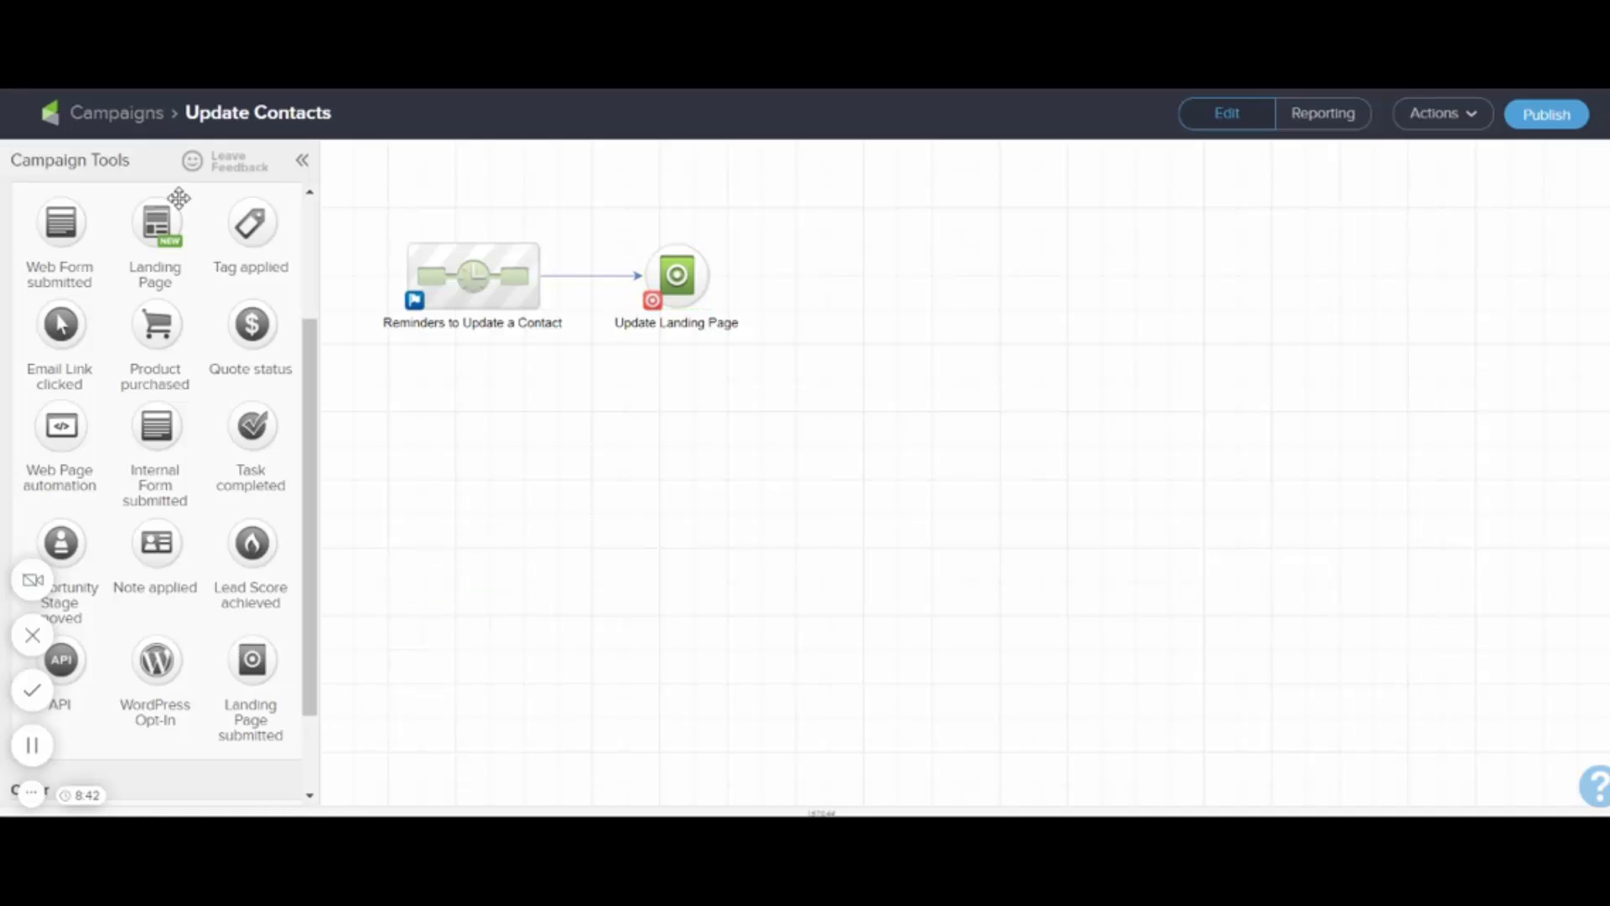
left_click_drag(119, 191, 187, 284)
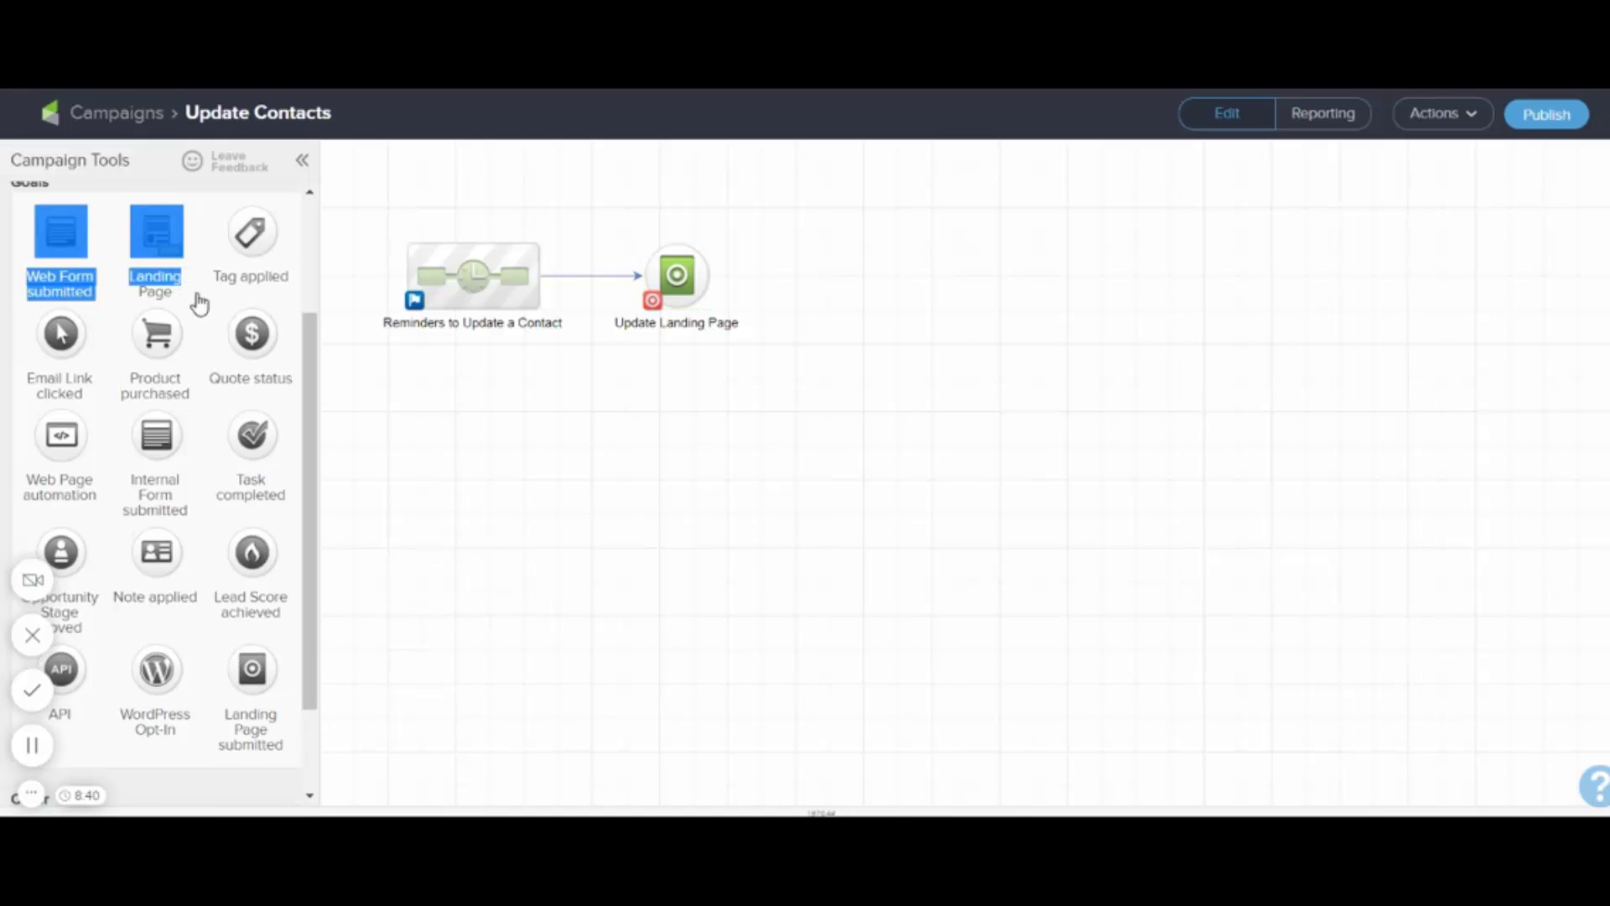
left_click(202, 307)
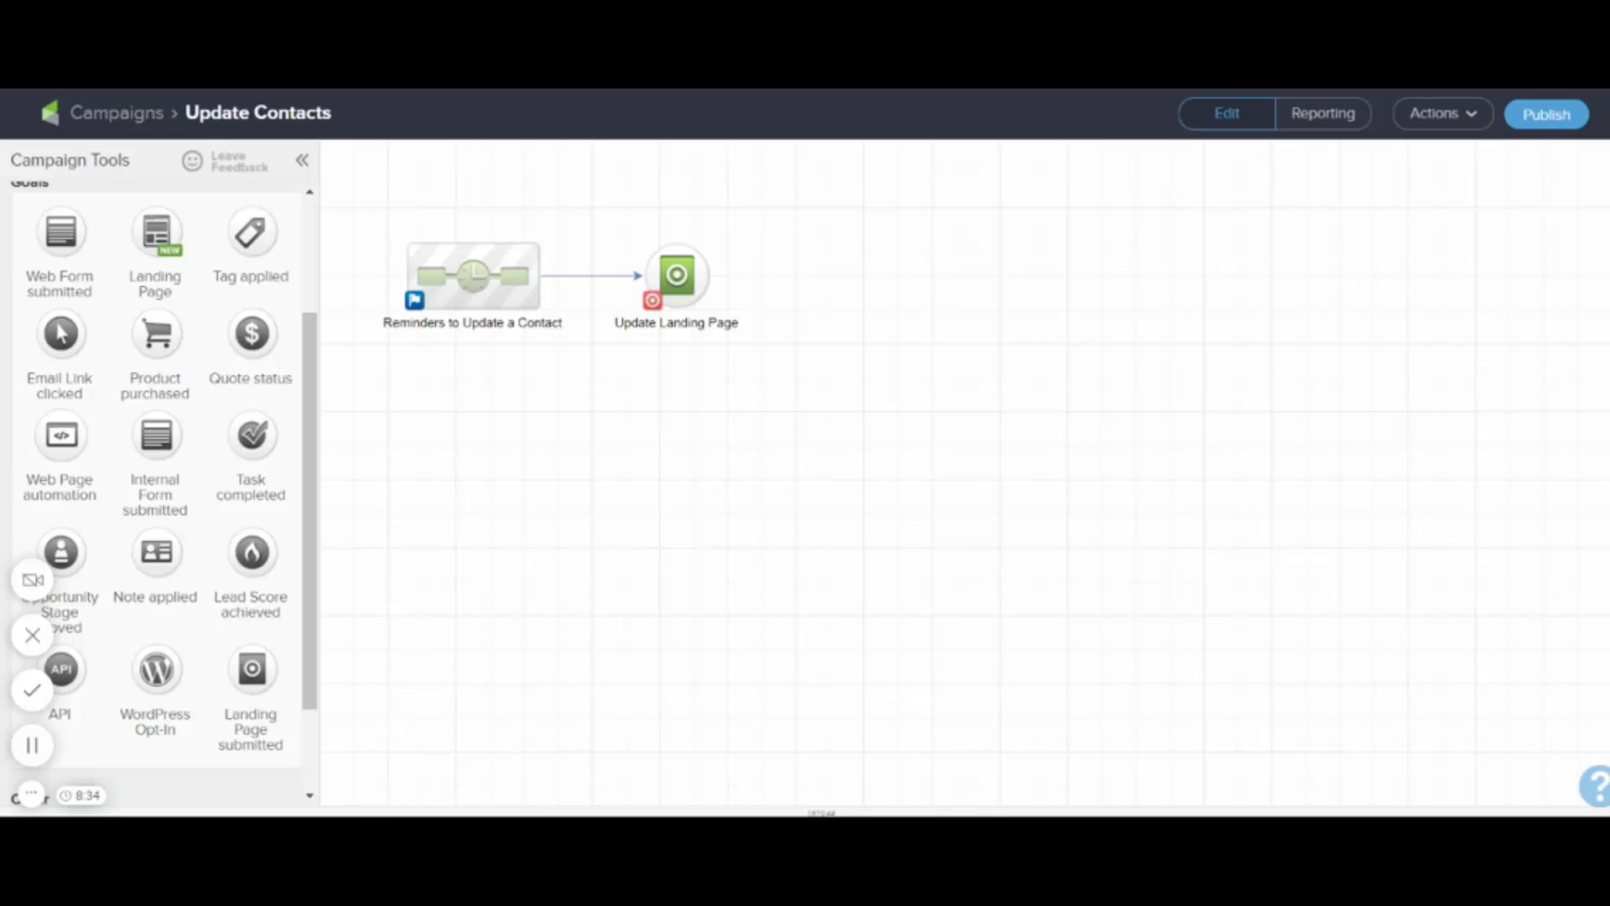
Open the Update Landing Page goal and copy its hosted landing page URL.
double_click(678, 276)
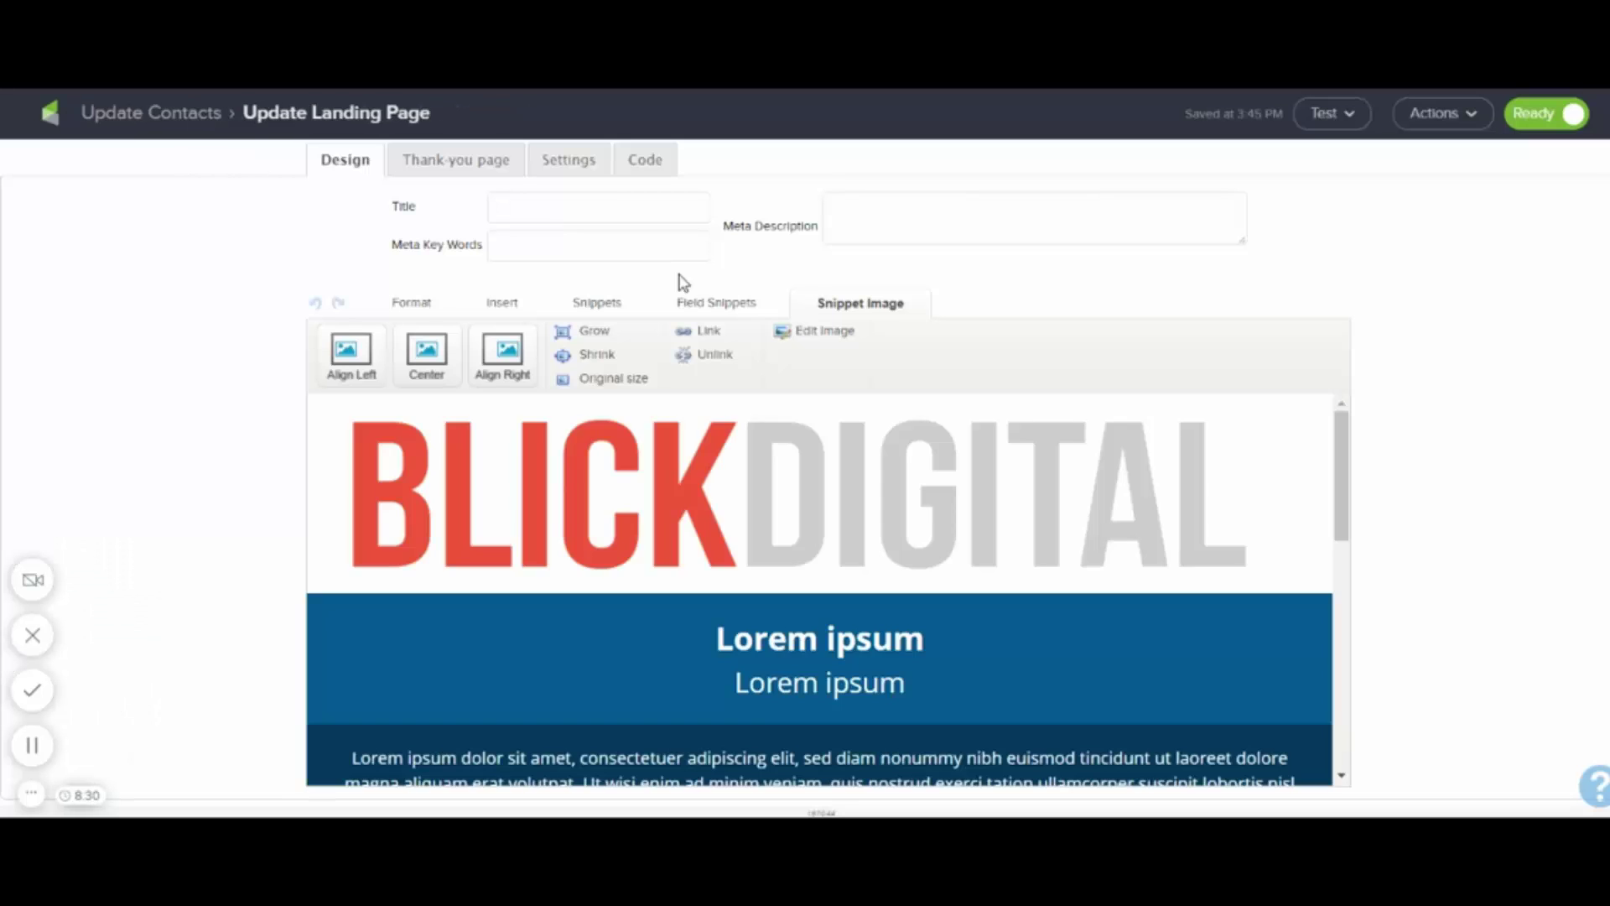
scroll(688, 537, "down", 10)
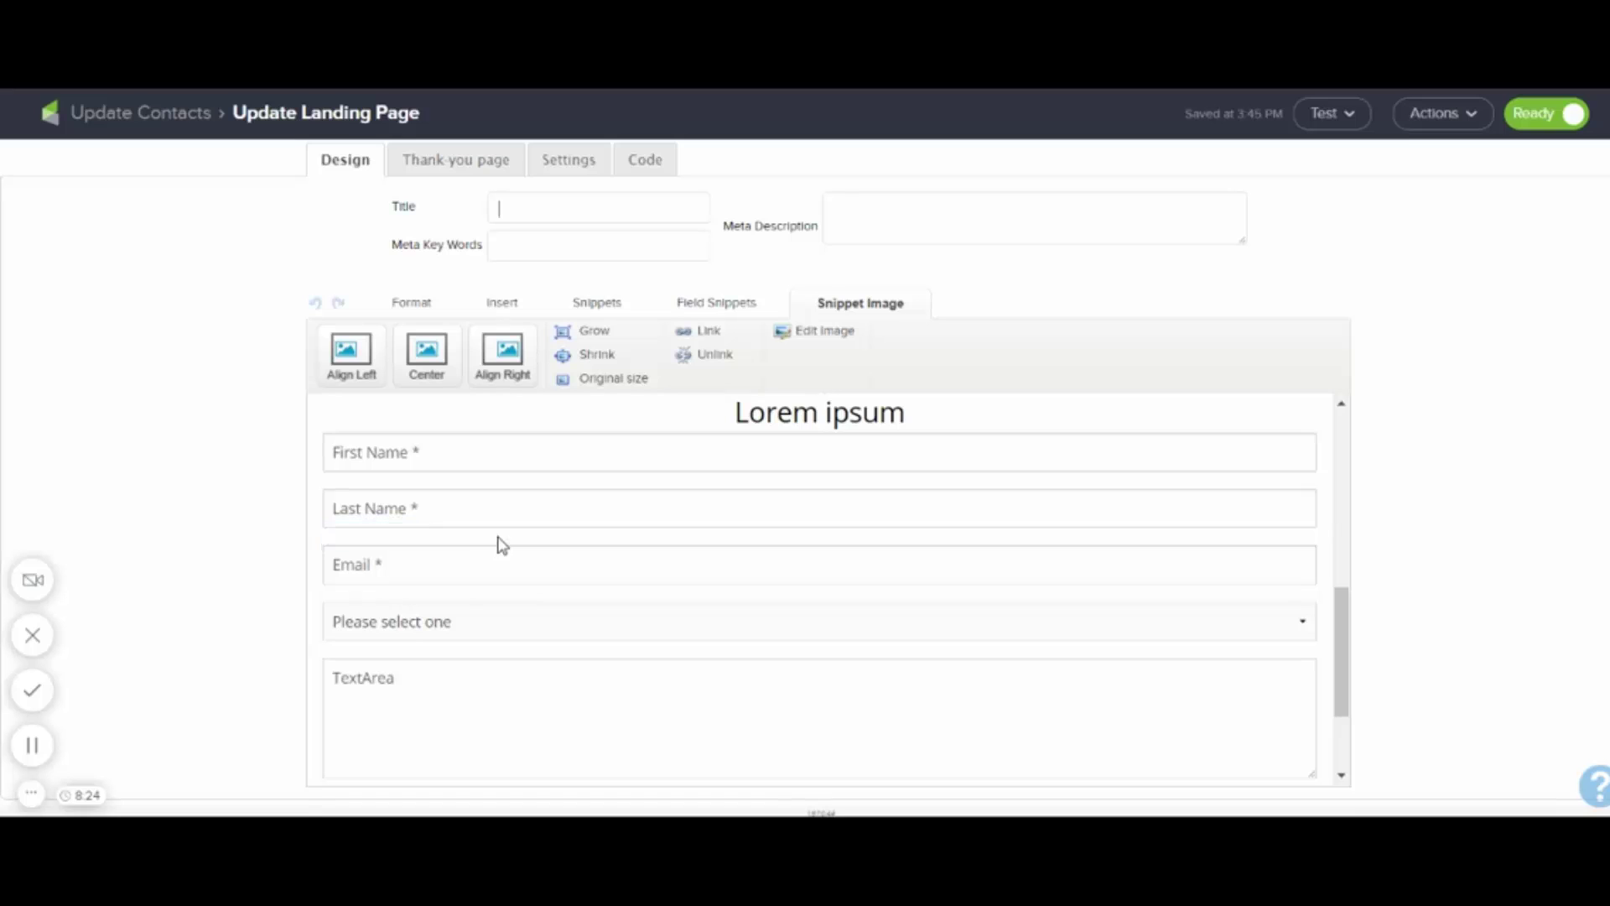
left_click(500, 208)
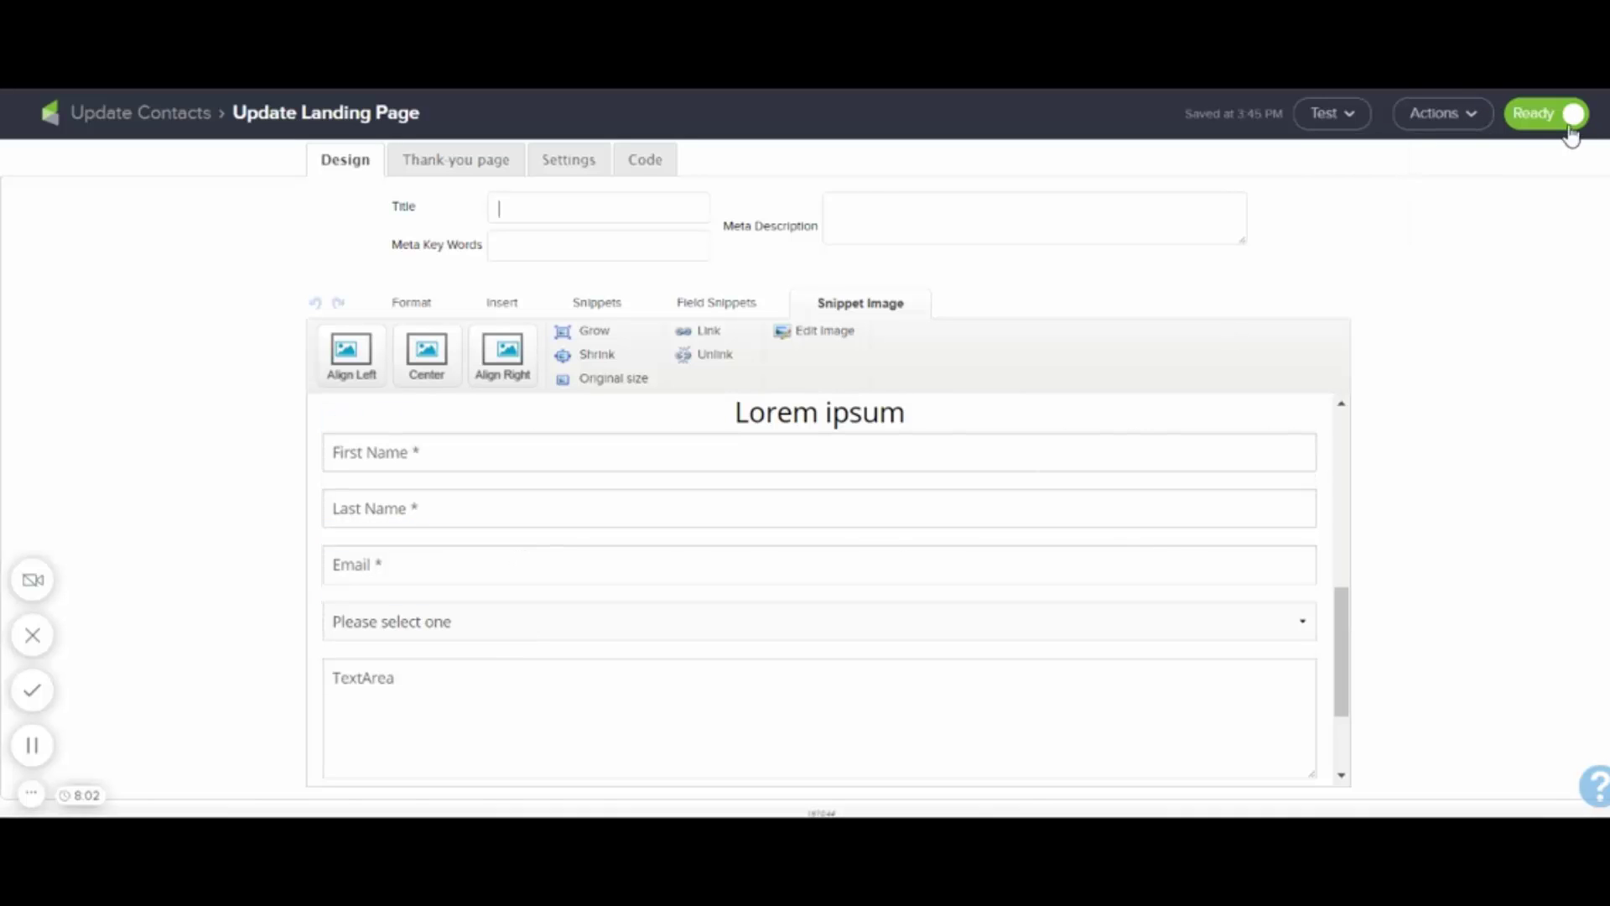
left_click(647, 160)
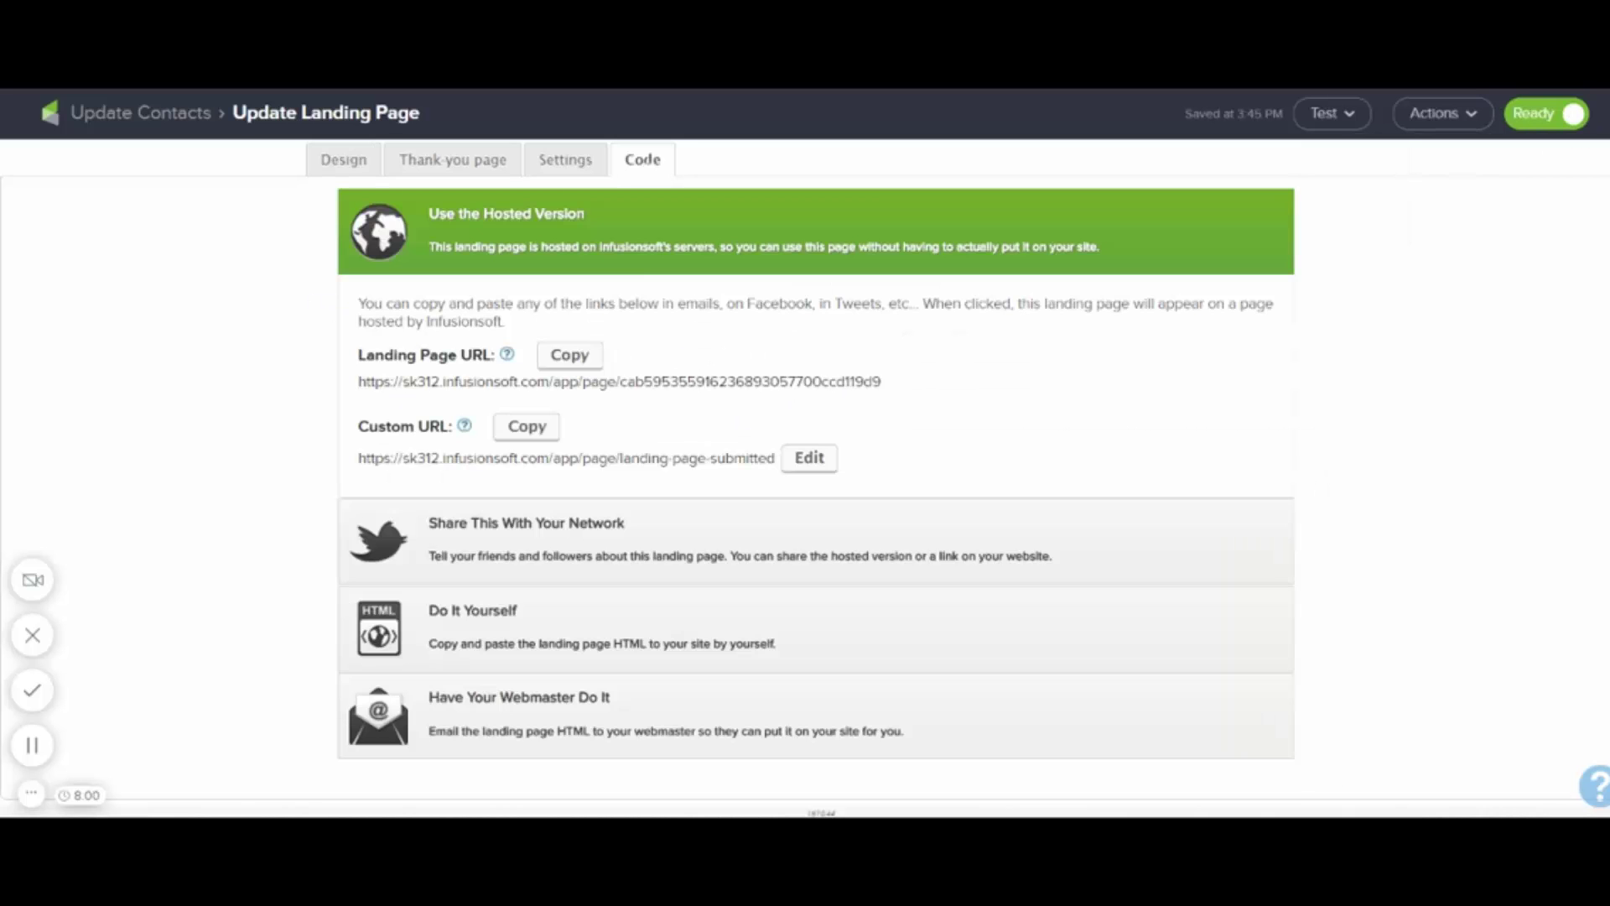
left_click(570, 360)
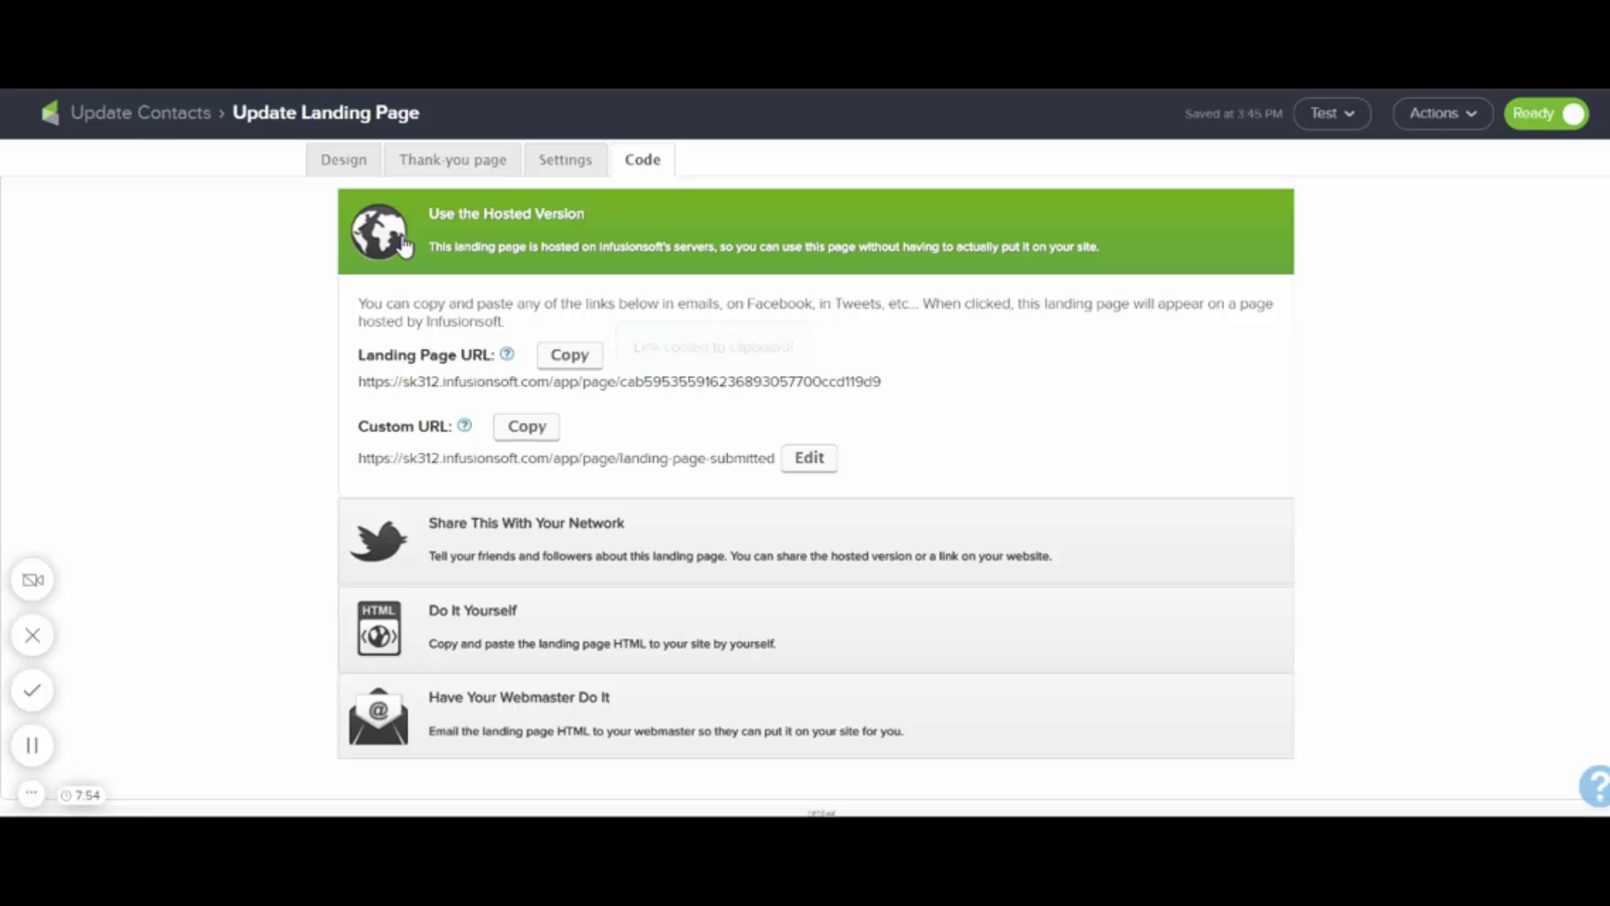
Reopen the email in the Update Contacts campaign's reminder sequence and replace its existing link with the copied landing page URL.
left_click(142, 126)
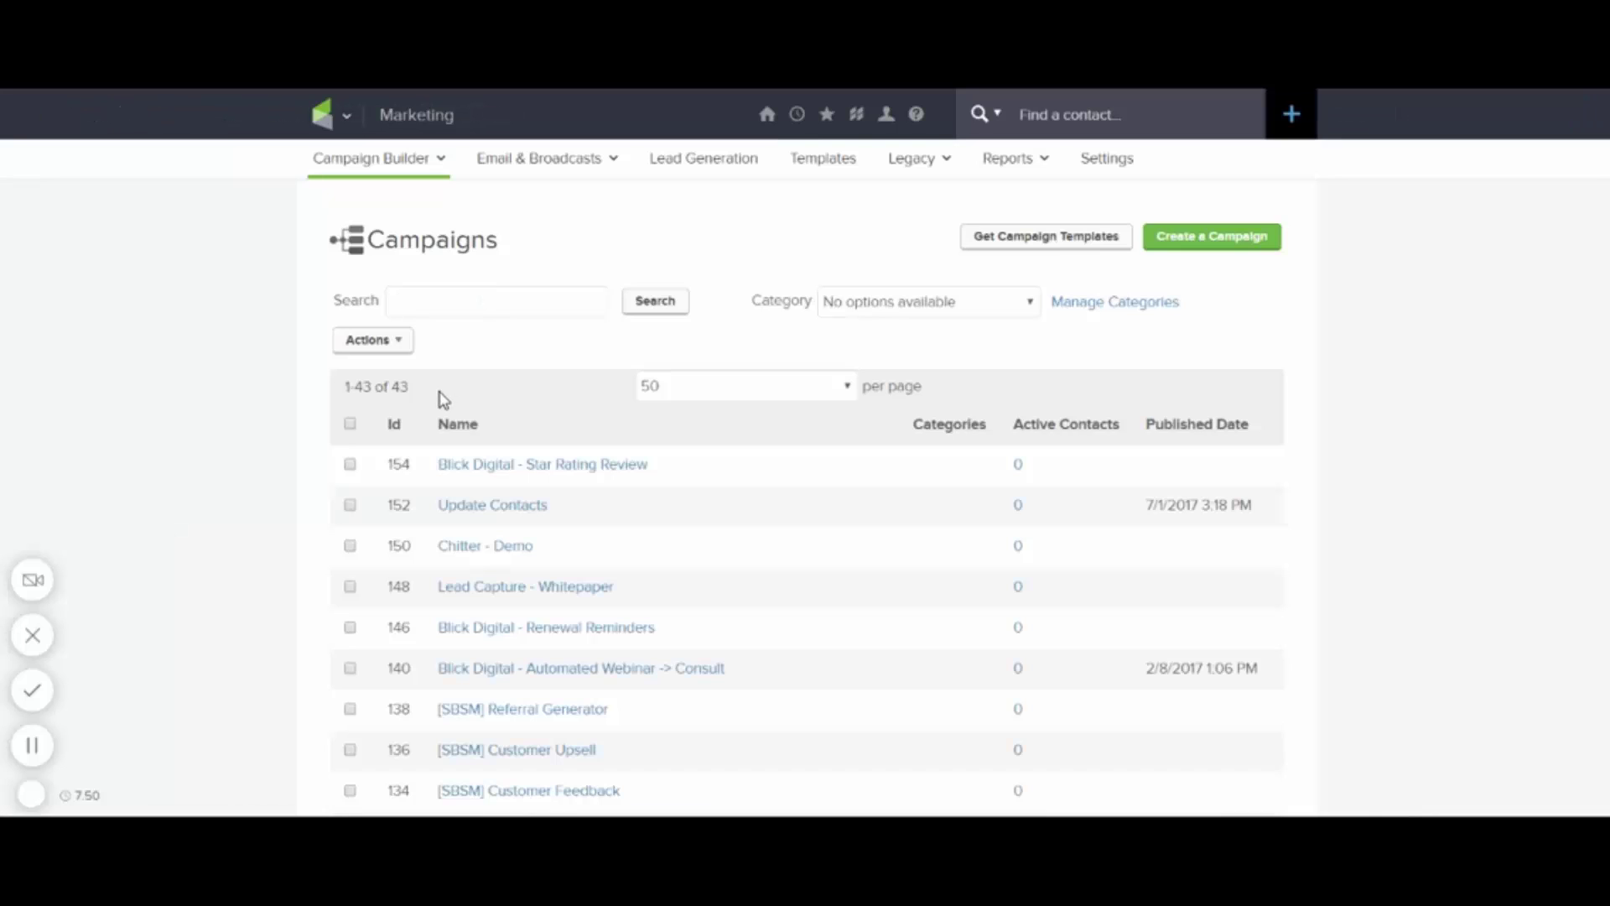
left_click(501, 506)
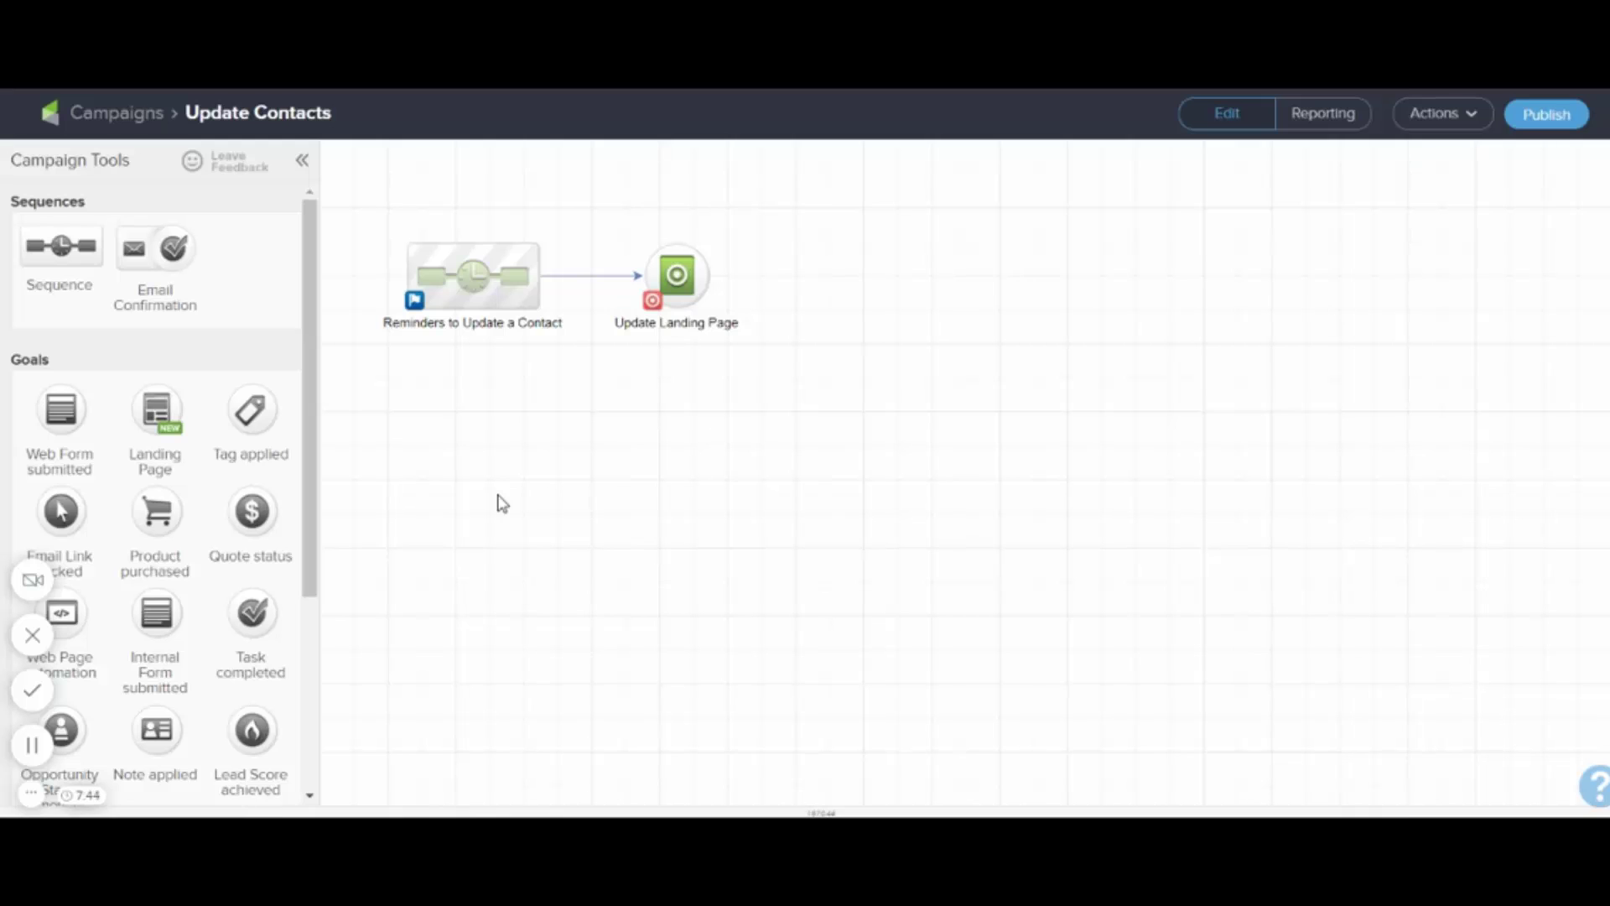
double_click(507, 277)
double_click(520, 245)
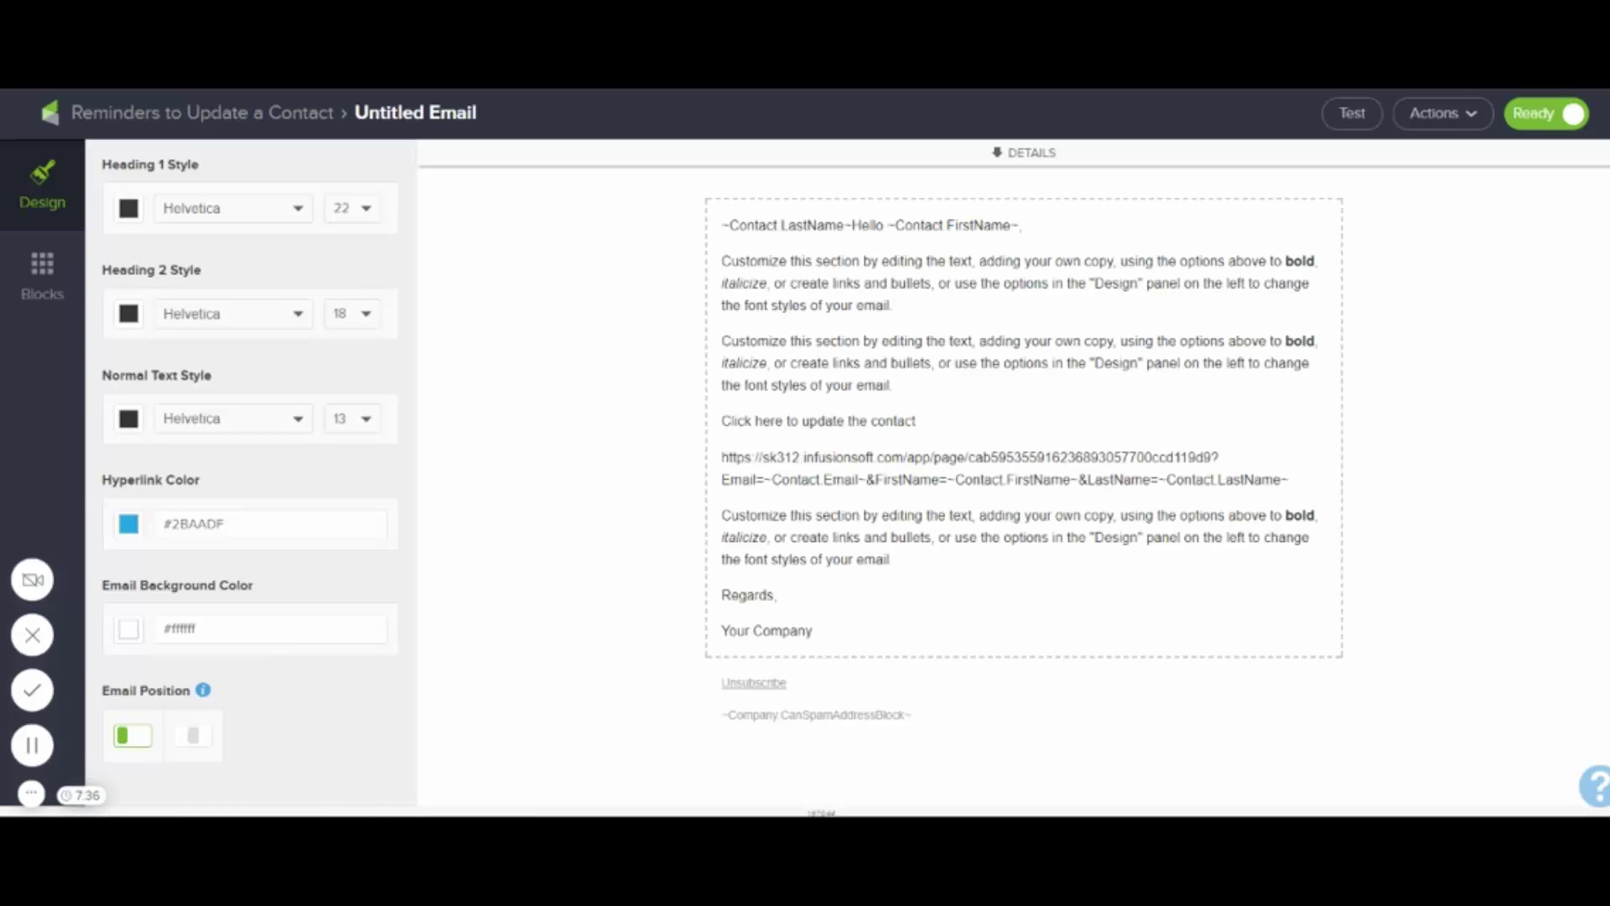
triple_click(724, 459)
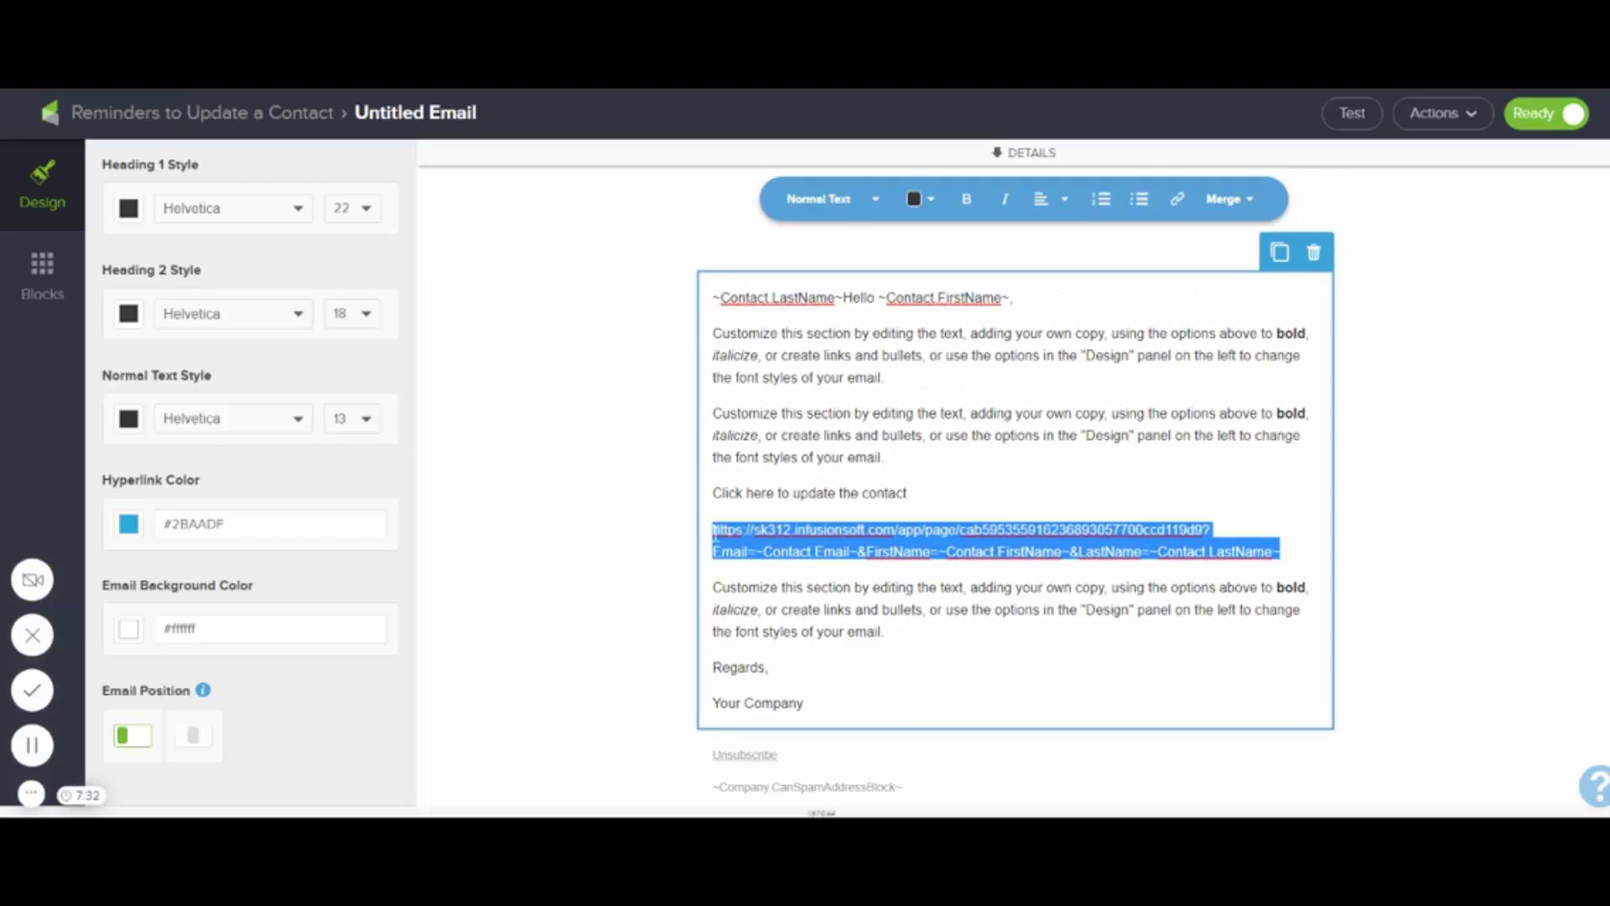
key("ctrl+v")
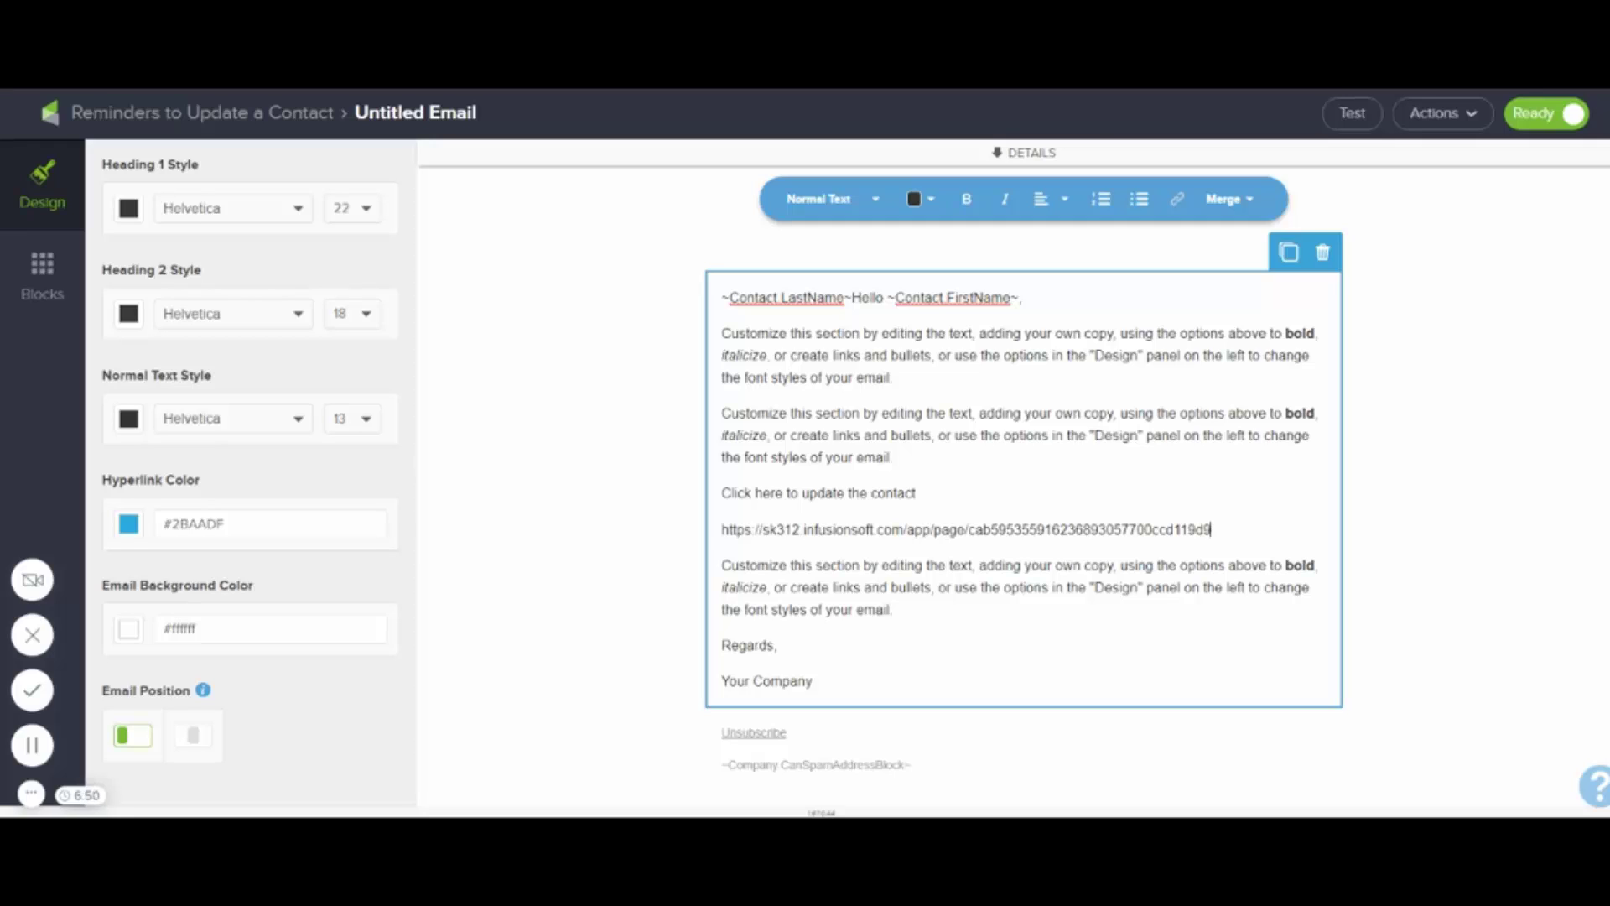
Append "?Email=" to the landing page URL, followed by the contact's Email merge field.
type("?")
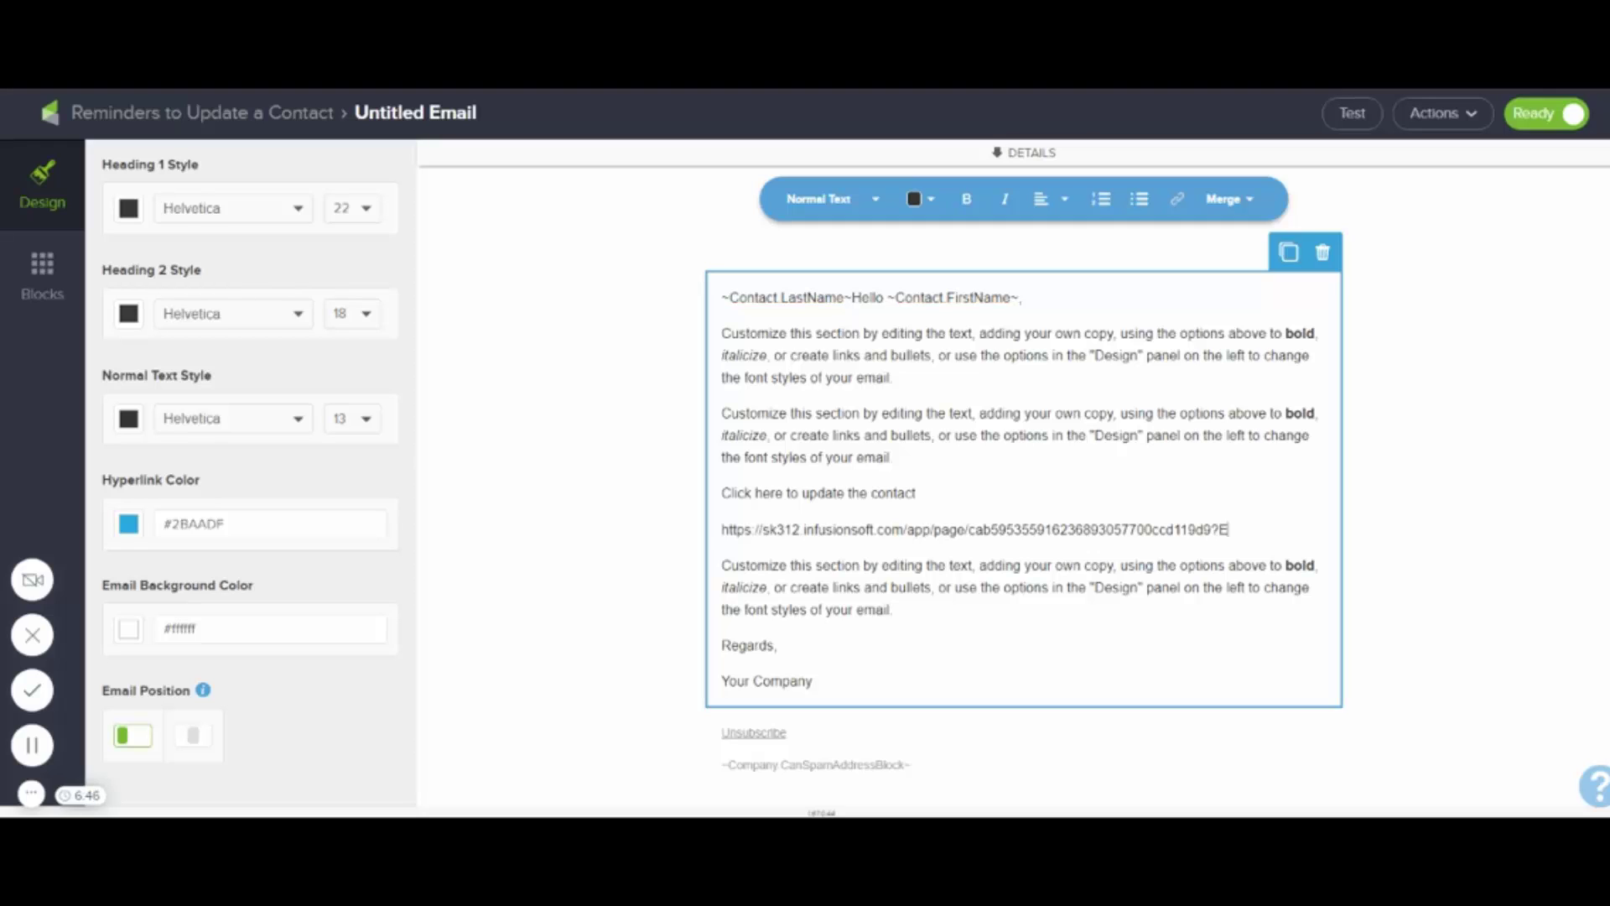
type("Email")
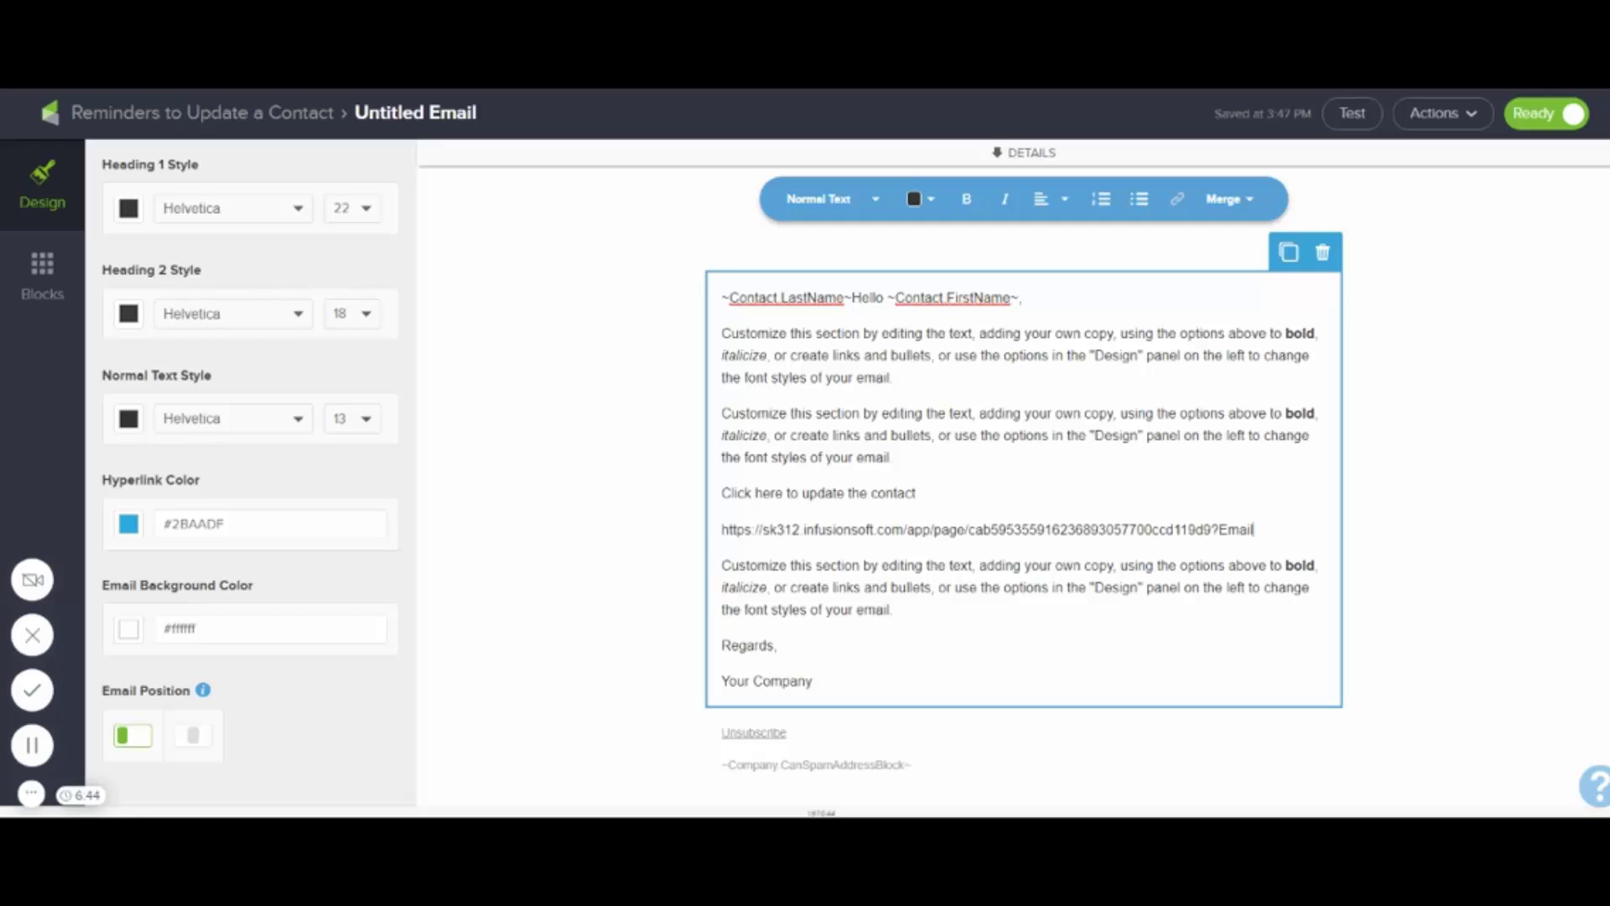
type("=")
left_click(1237, 203)
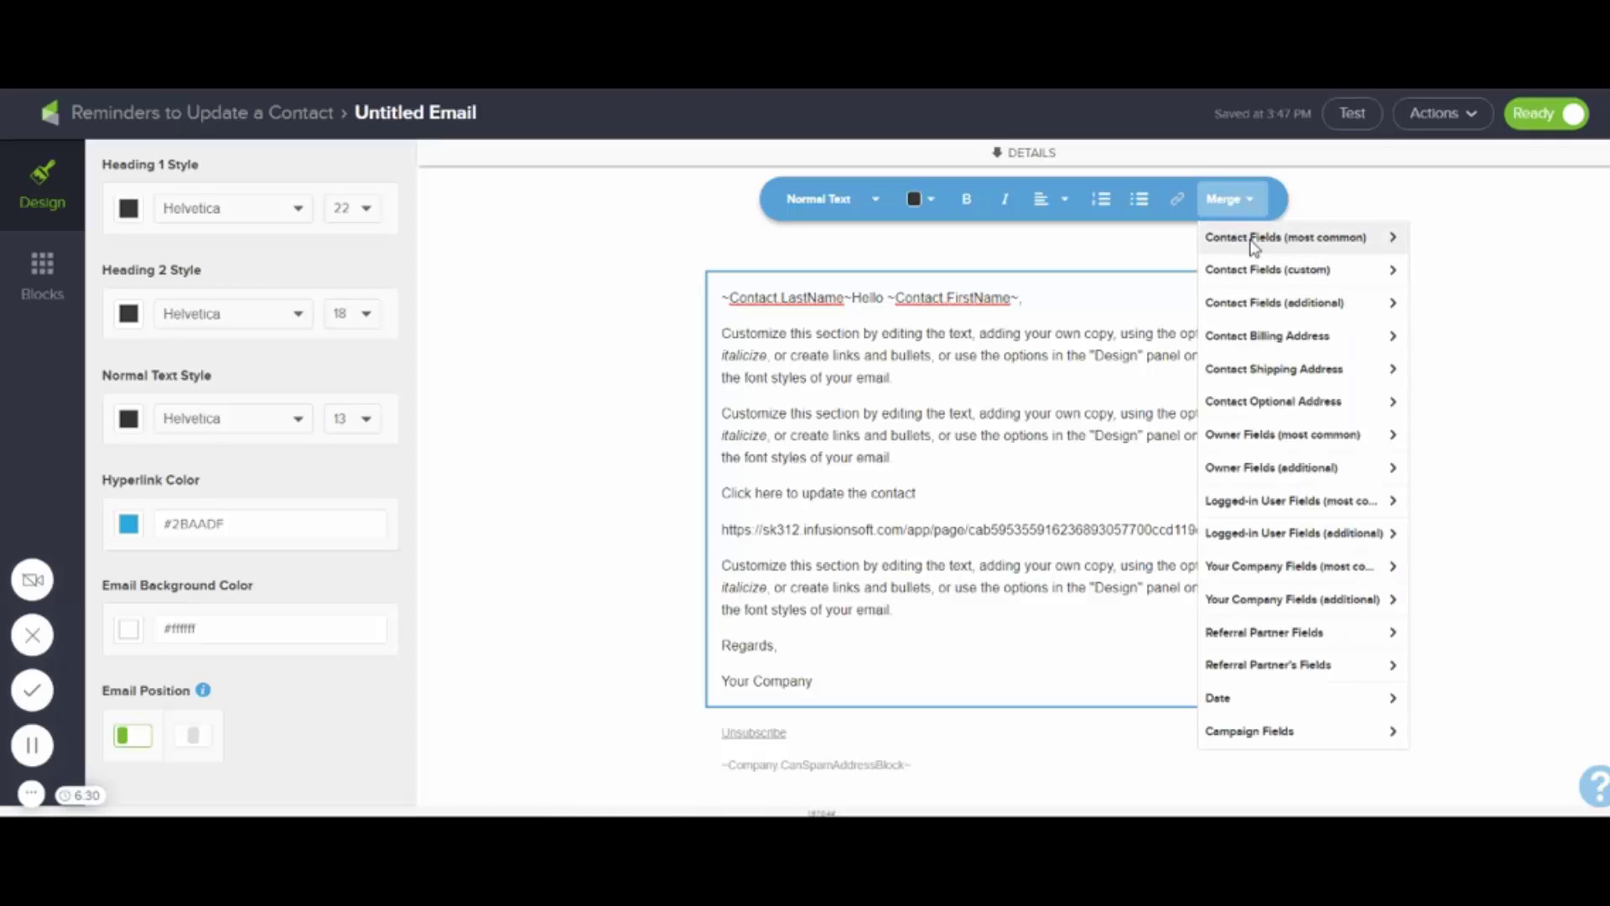
left_click(1250, 242)
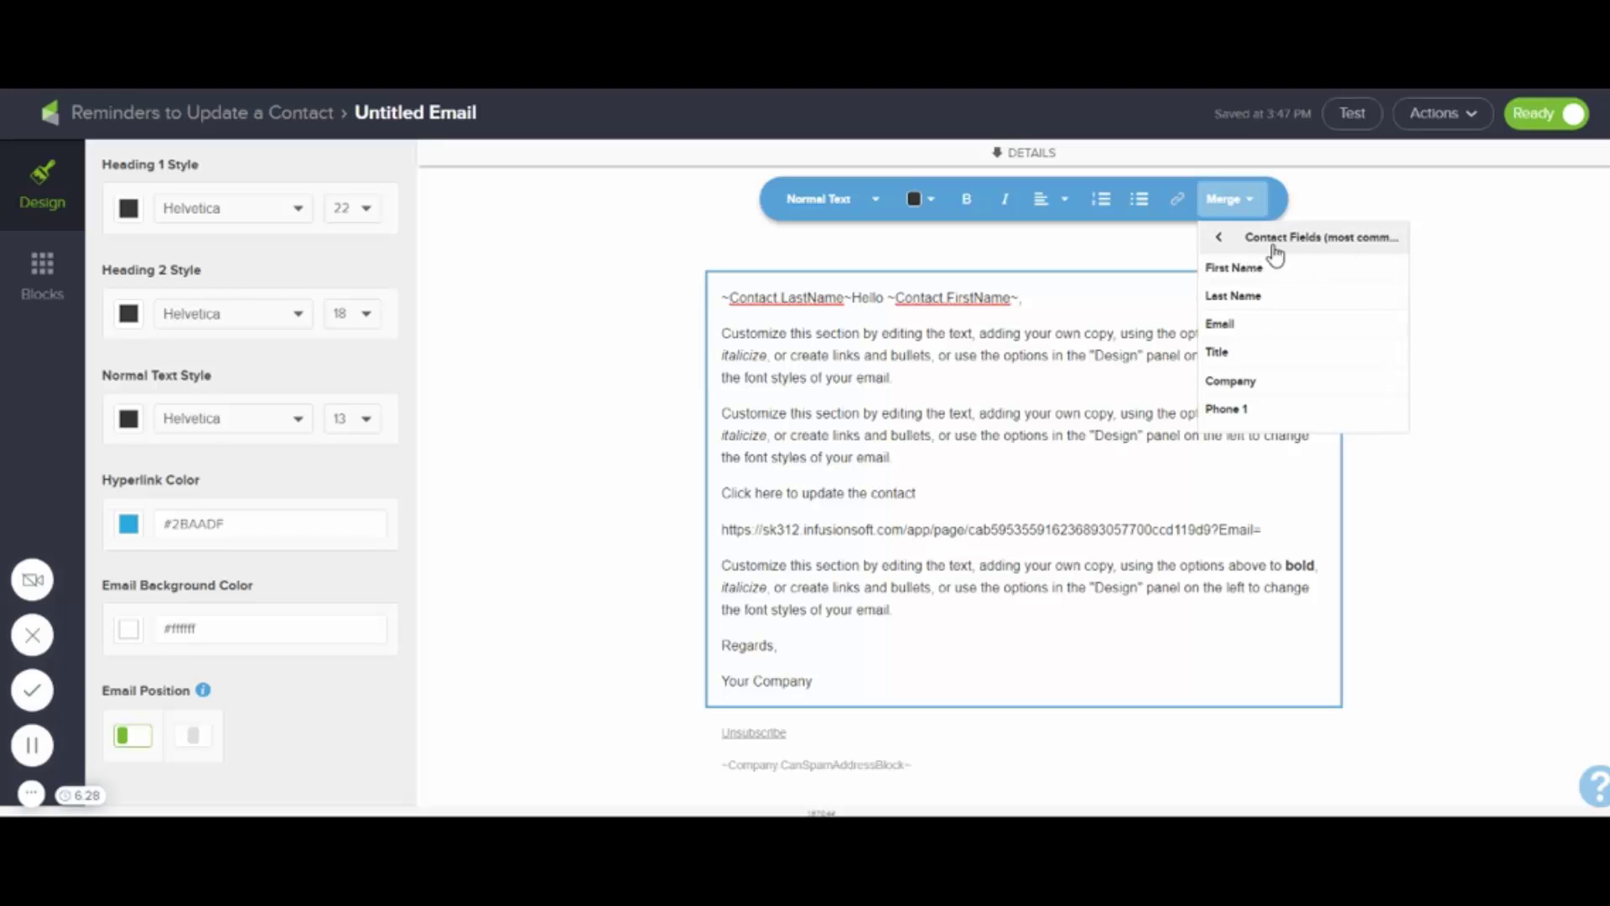
left_click(1233, 327)
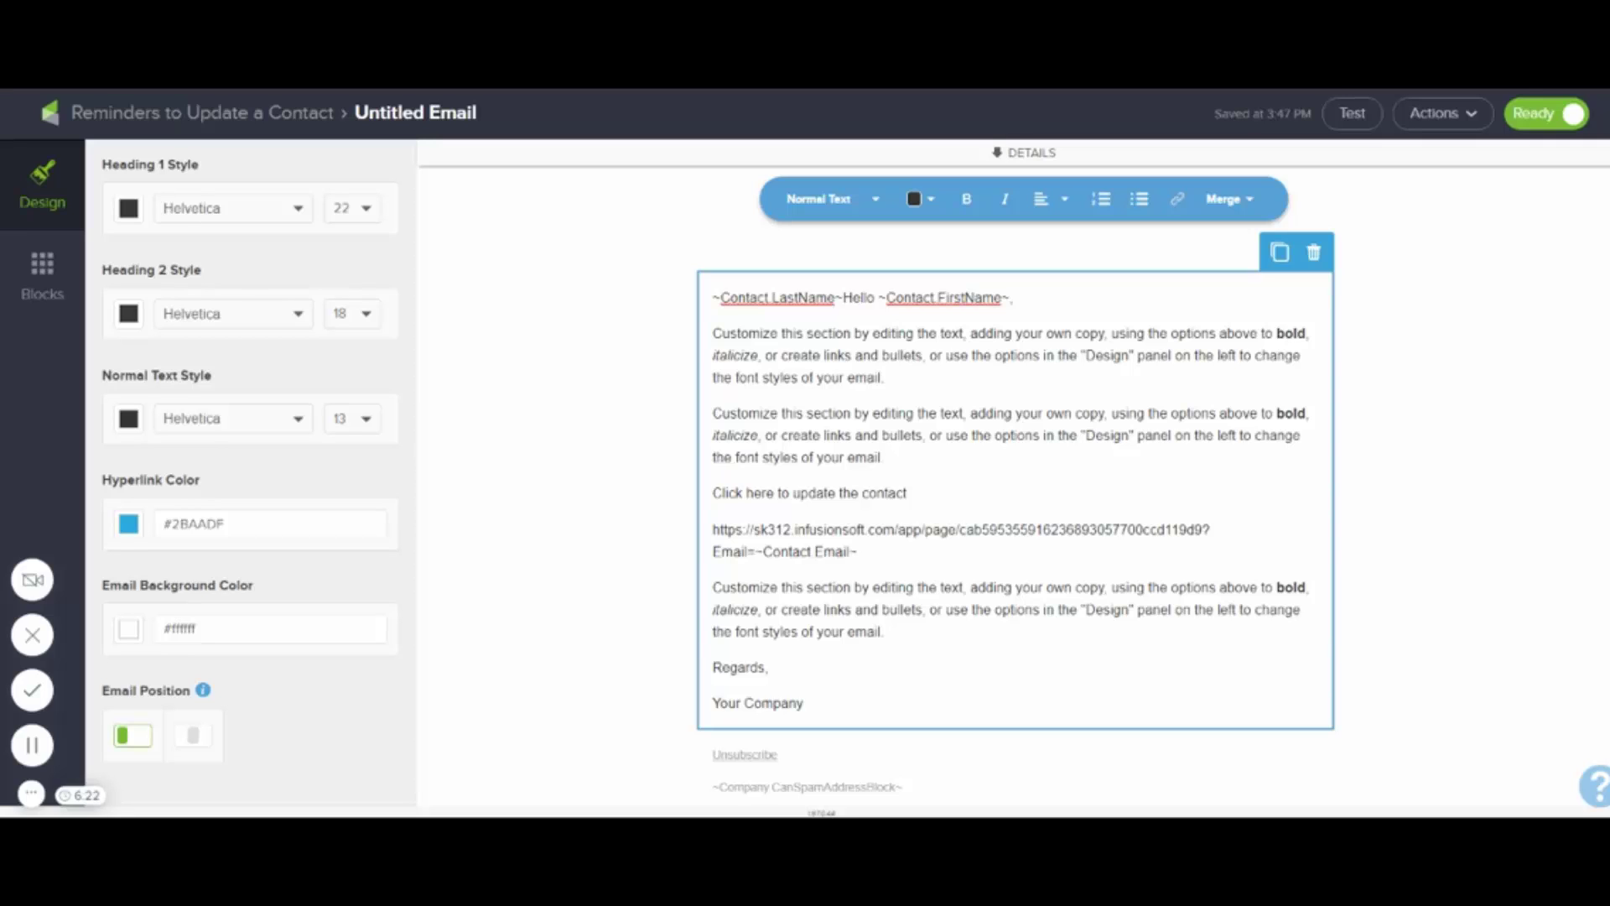
Extend the link with "&FirstName=" and the contact's First Name merge field.
type("&FirstName=")
left_click(1240, 210)
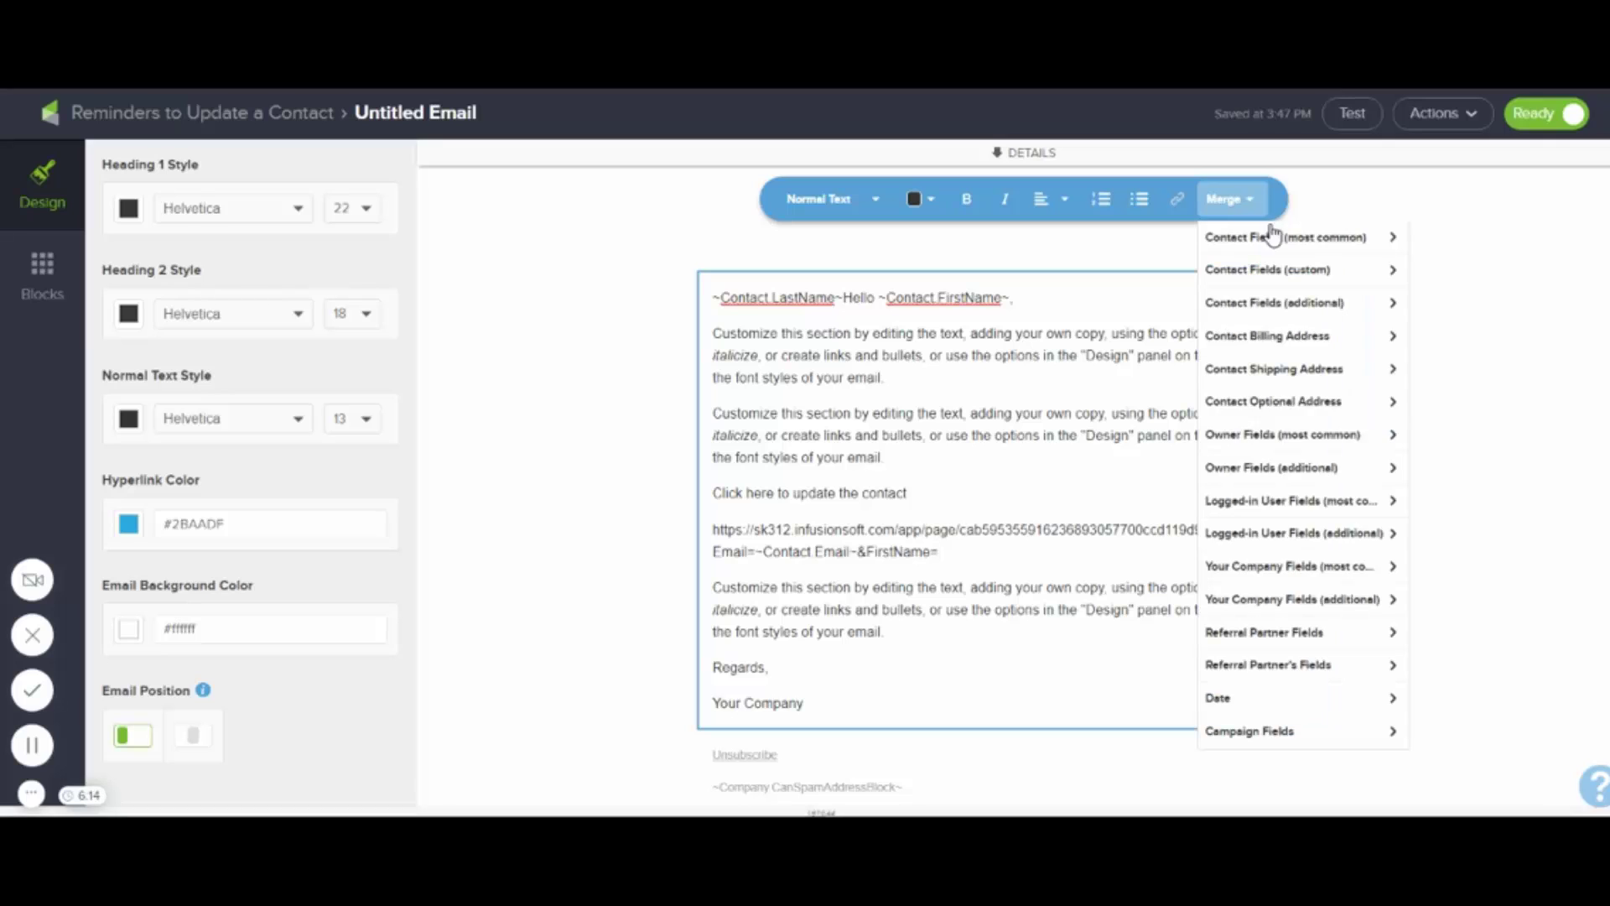
left_click(1274, 239)
left_click(1239, 266)
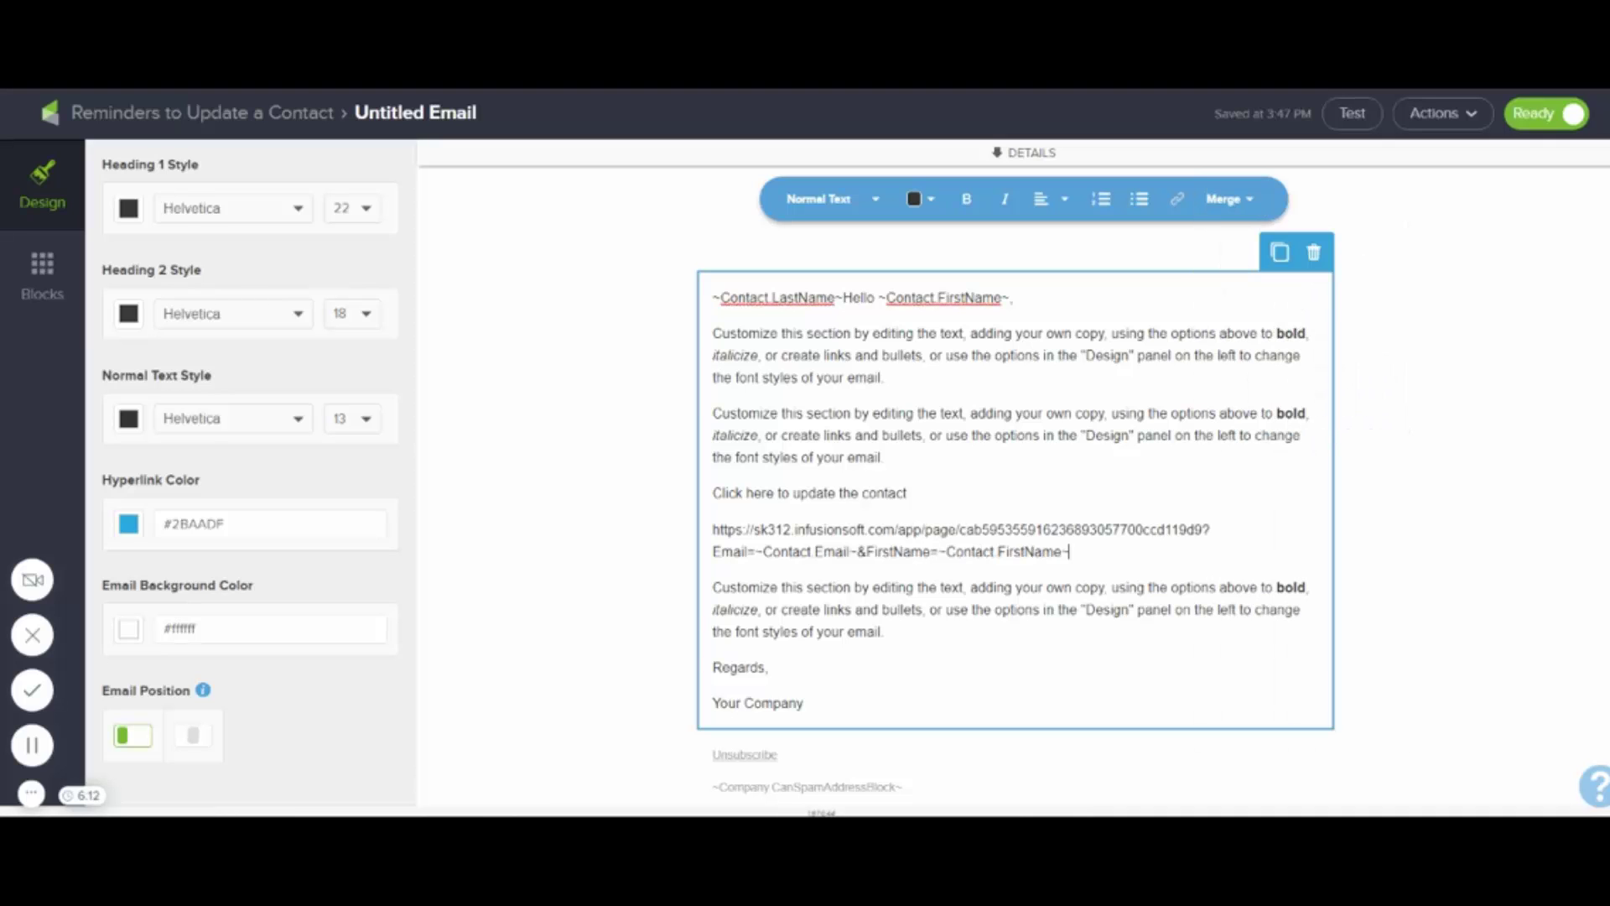
Add "&LastName=" and the contact's Last Name merge field to the end of the link.
type("&")
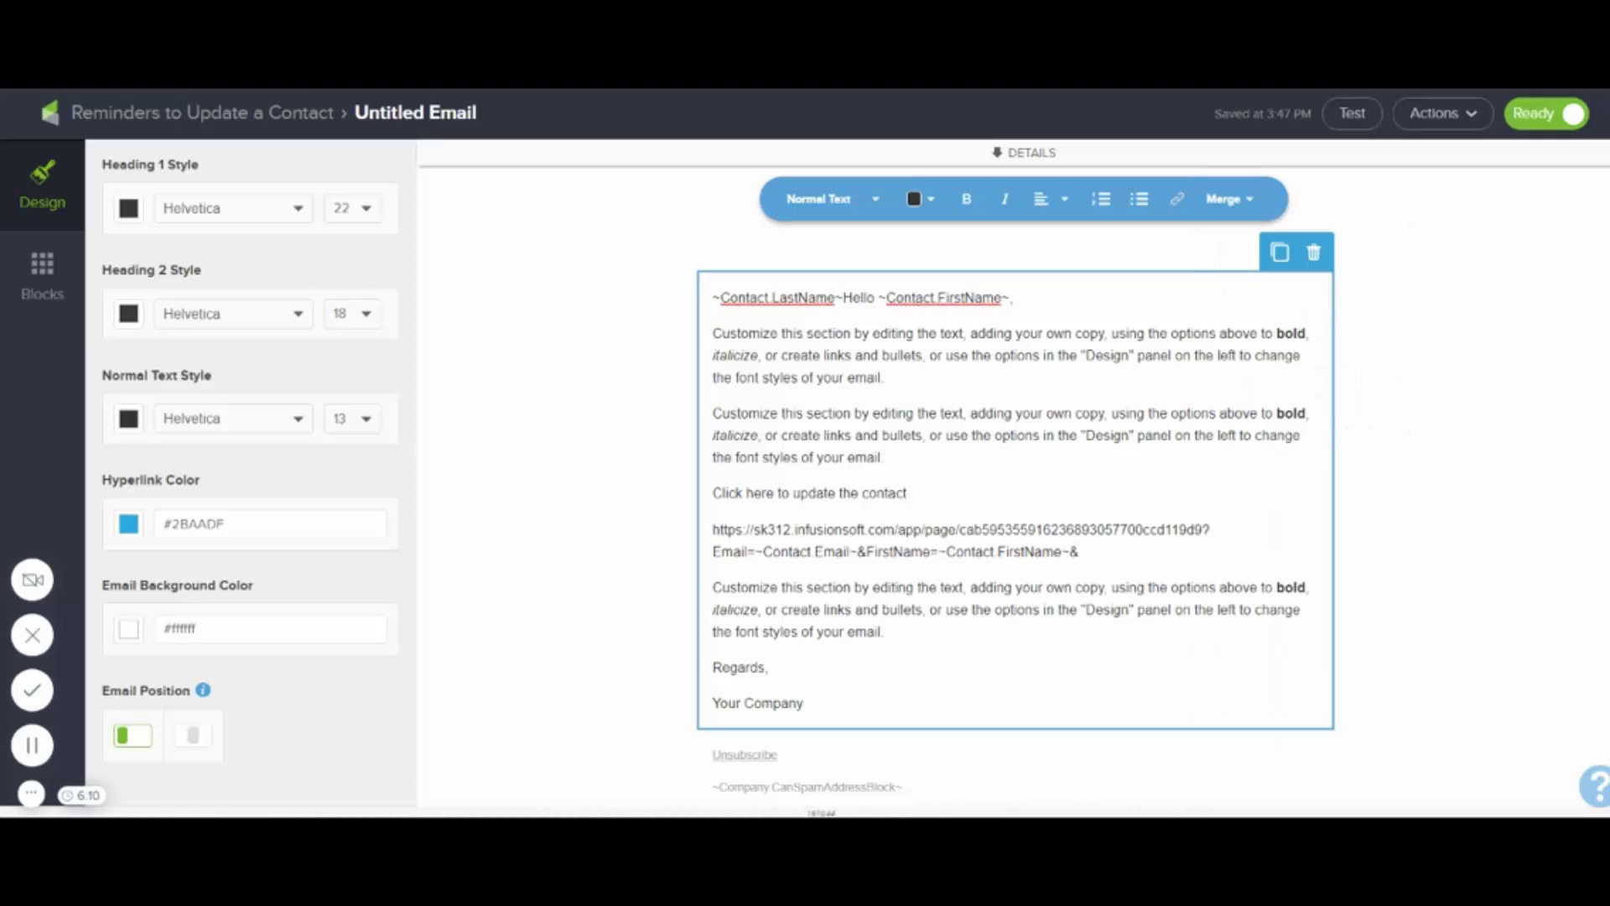
type("LastName=")
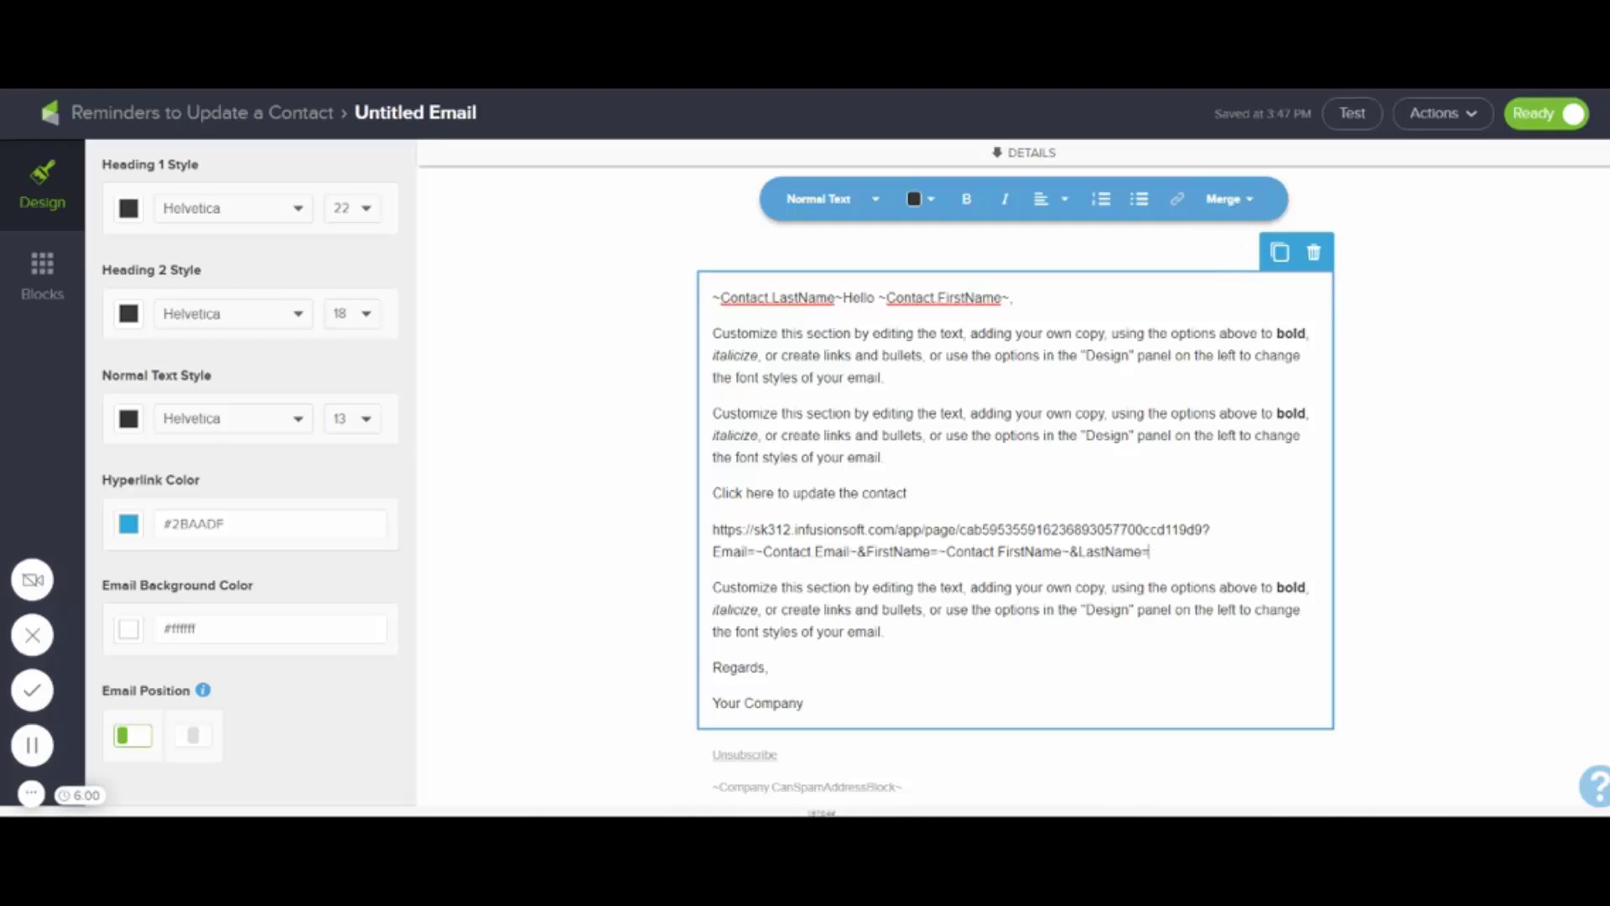
left_click(1224, 197)
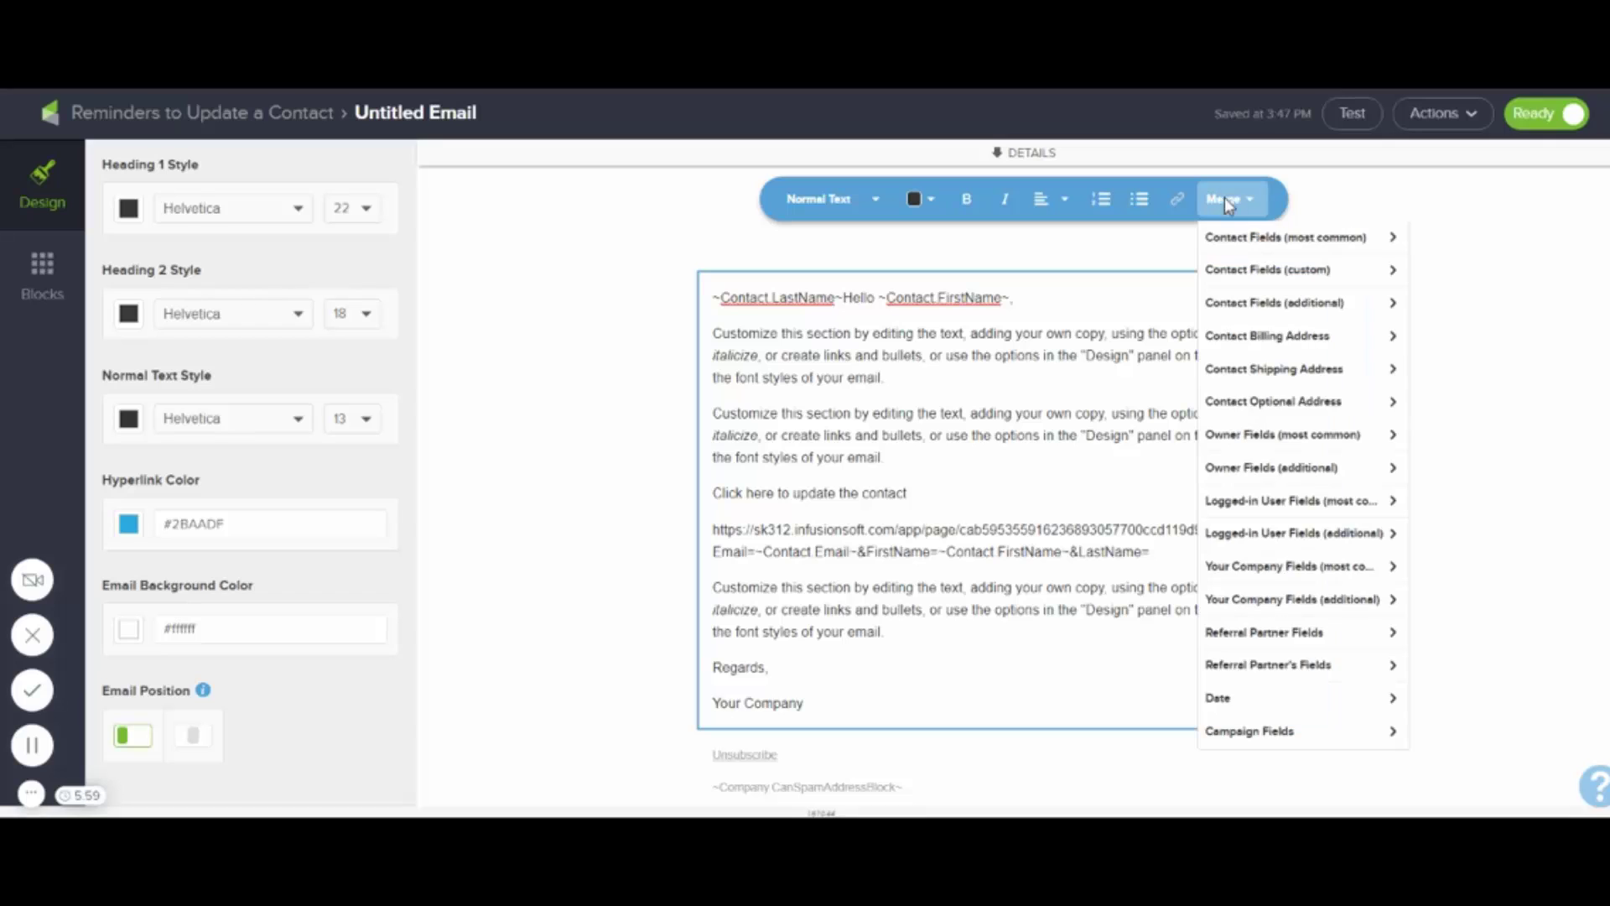
left_click(1257, 243)
left_click(1246, 296)
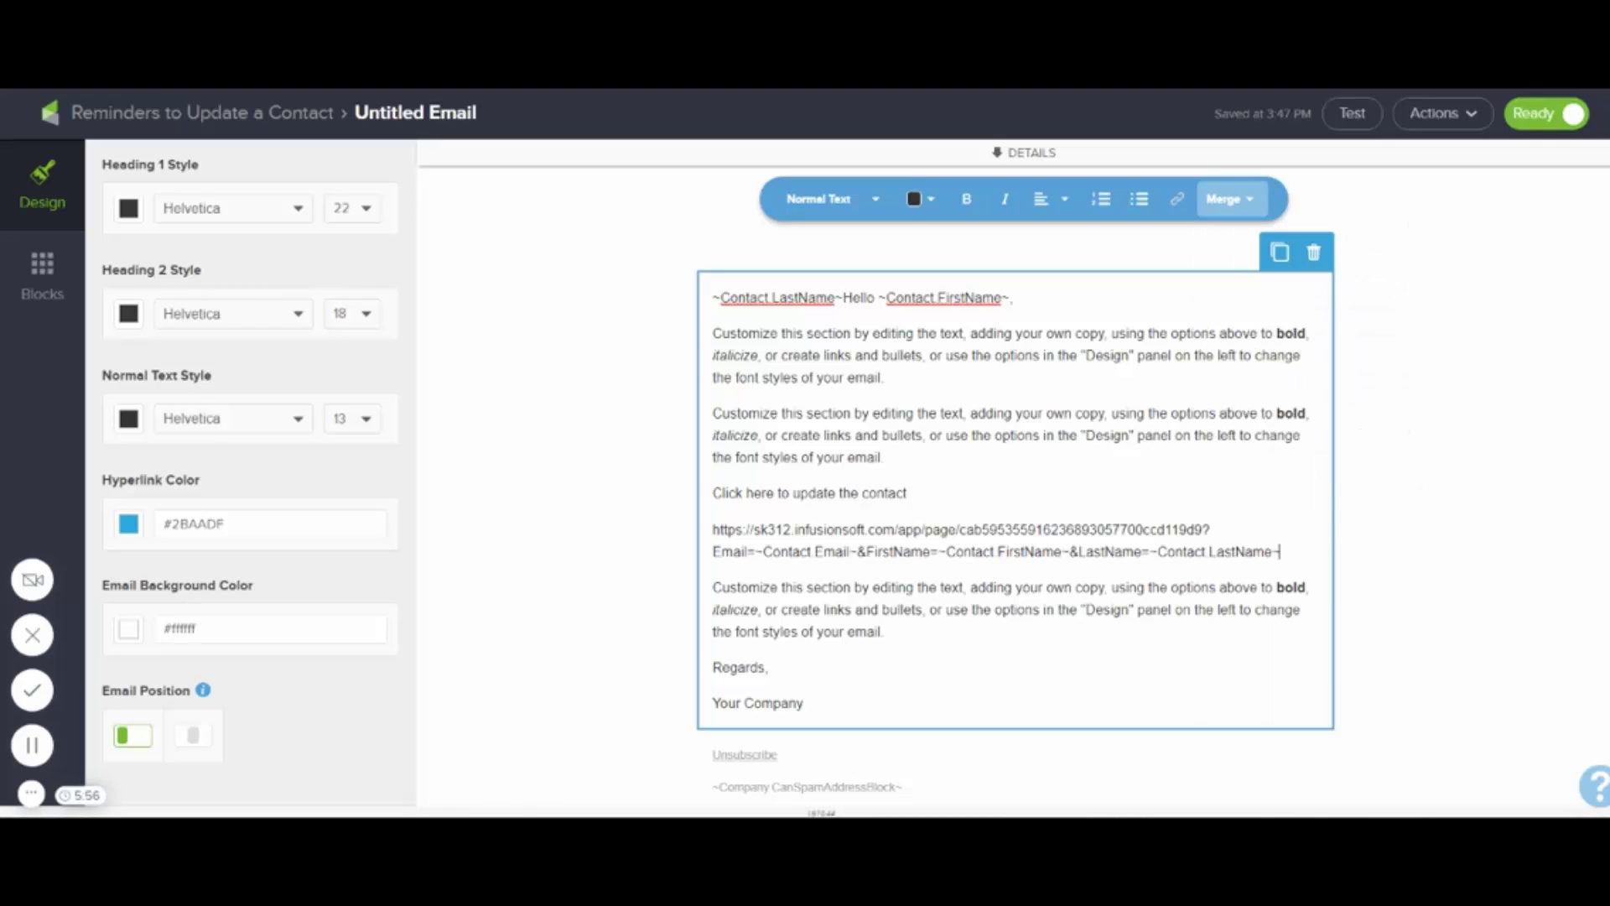